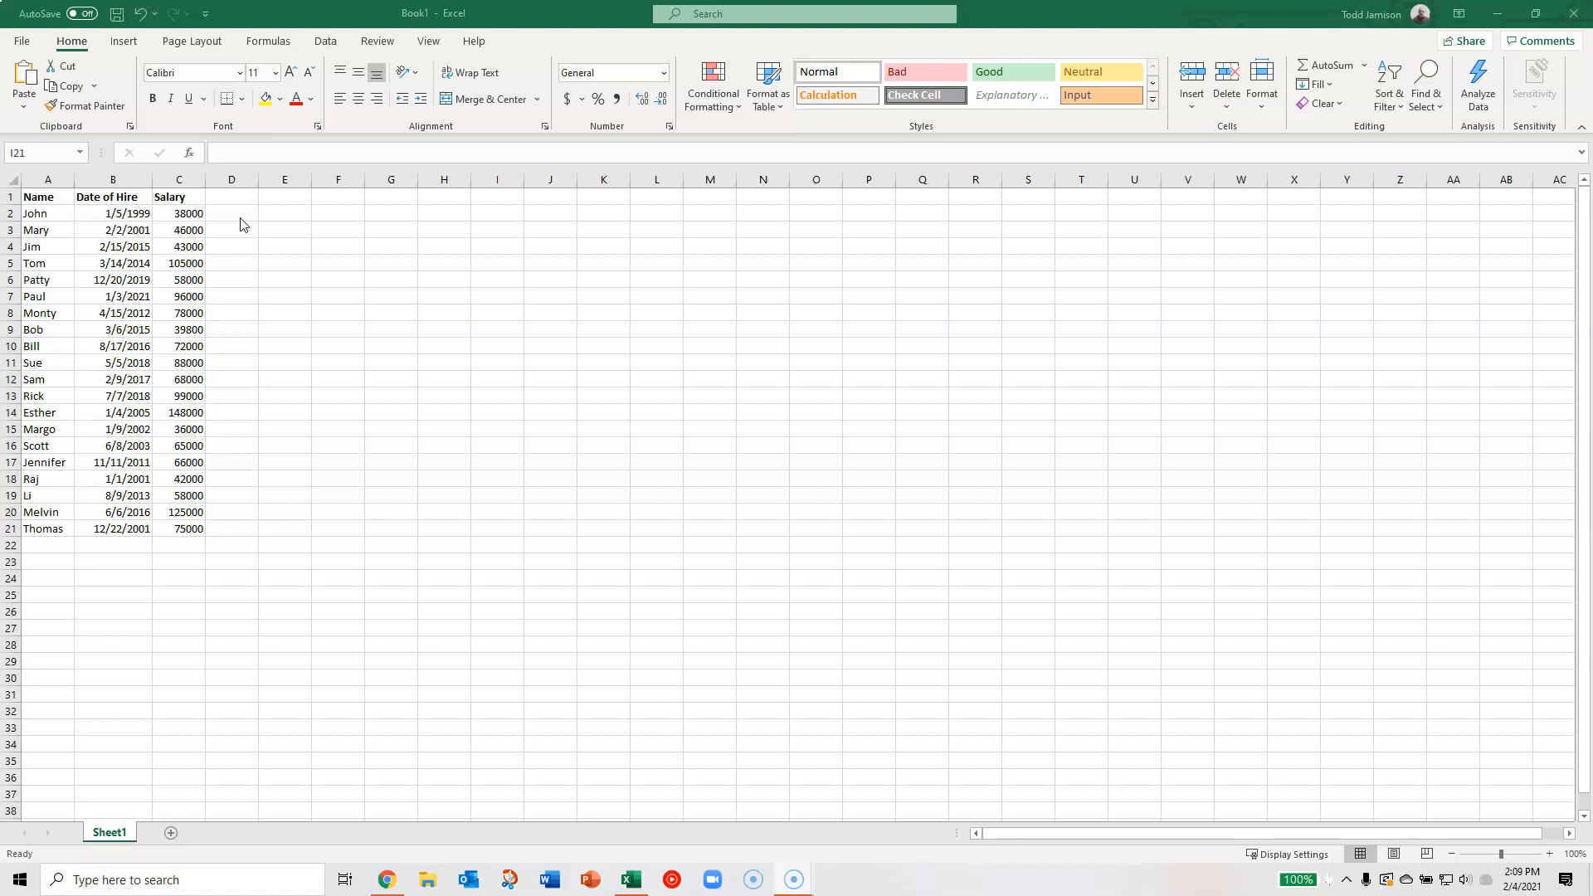
# - Insert a histogram chart from the name, hire date and salary data in A1:C21
pyautogui.click(60, 200)
pyautogui.moveTo(49, 200); pyautogui.dragTo(191, 532)
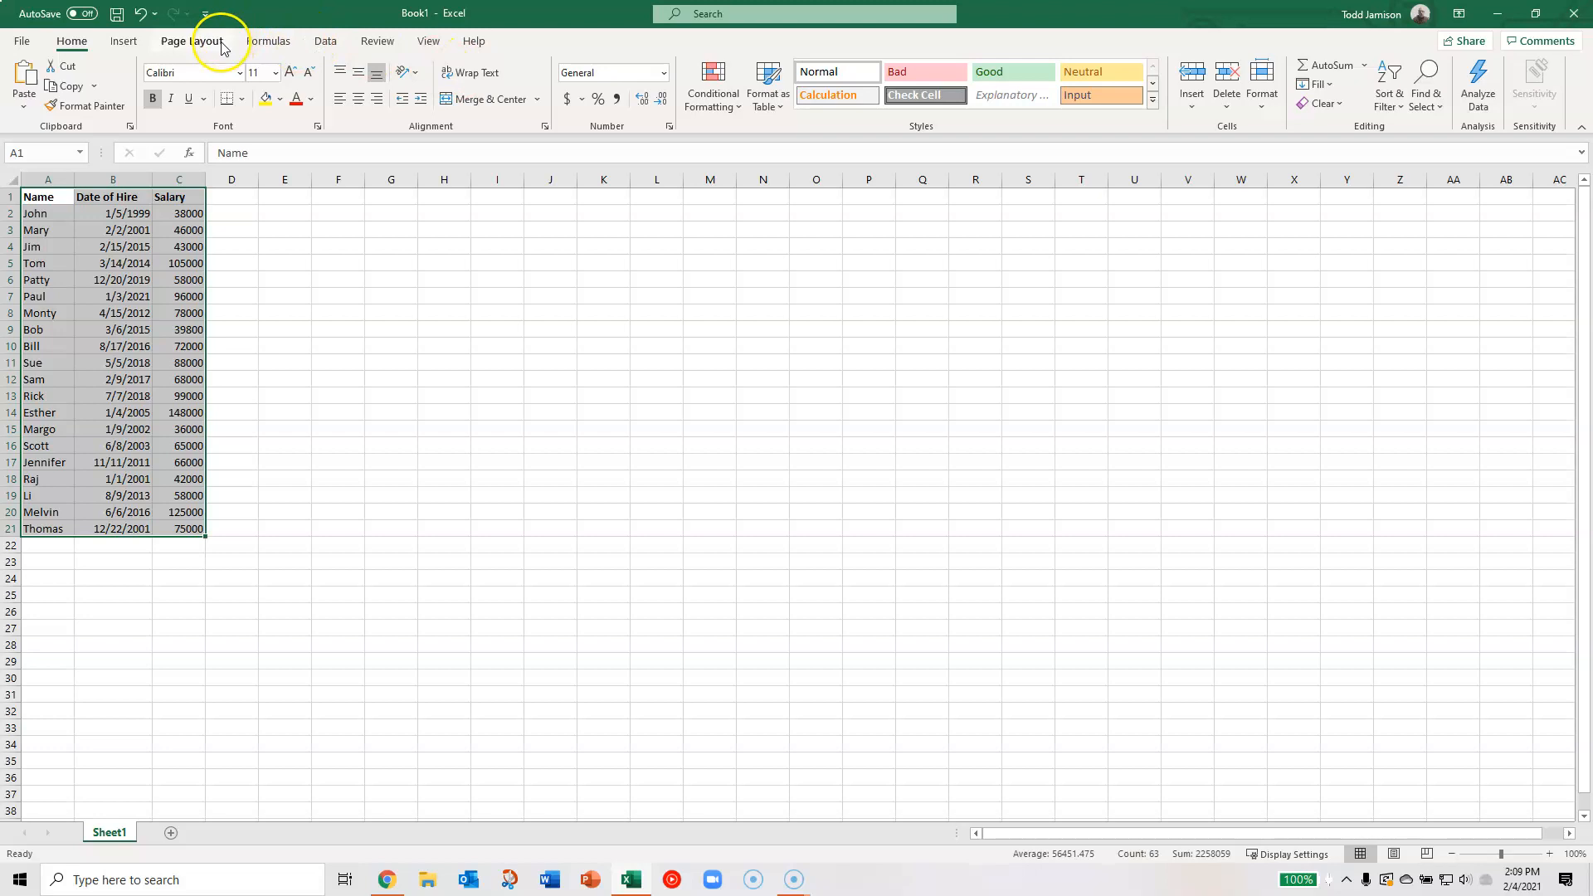
pyautogui.click(123, 41)
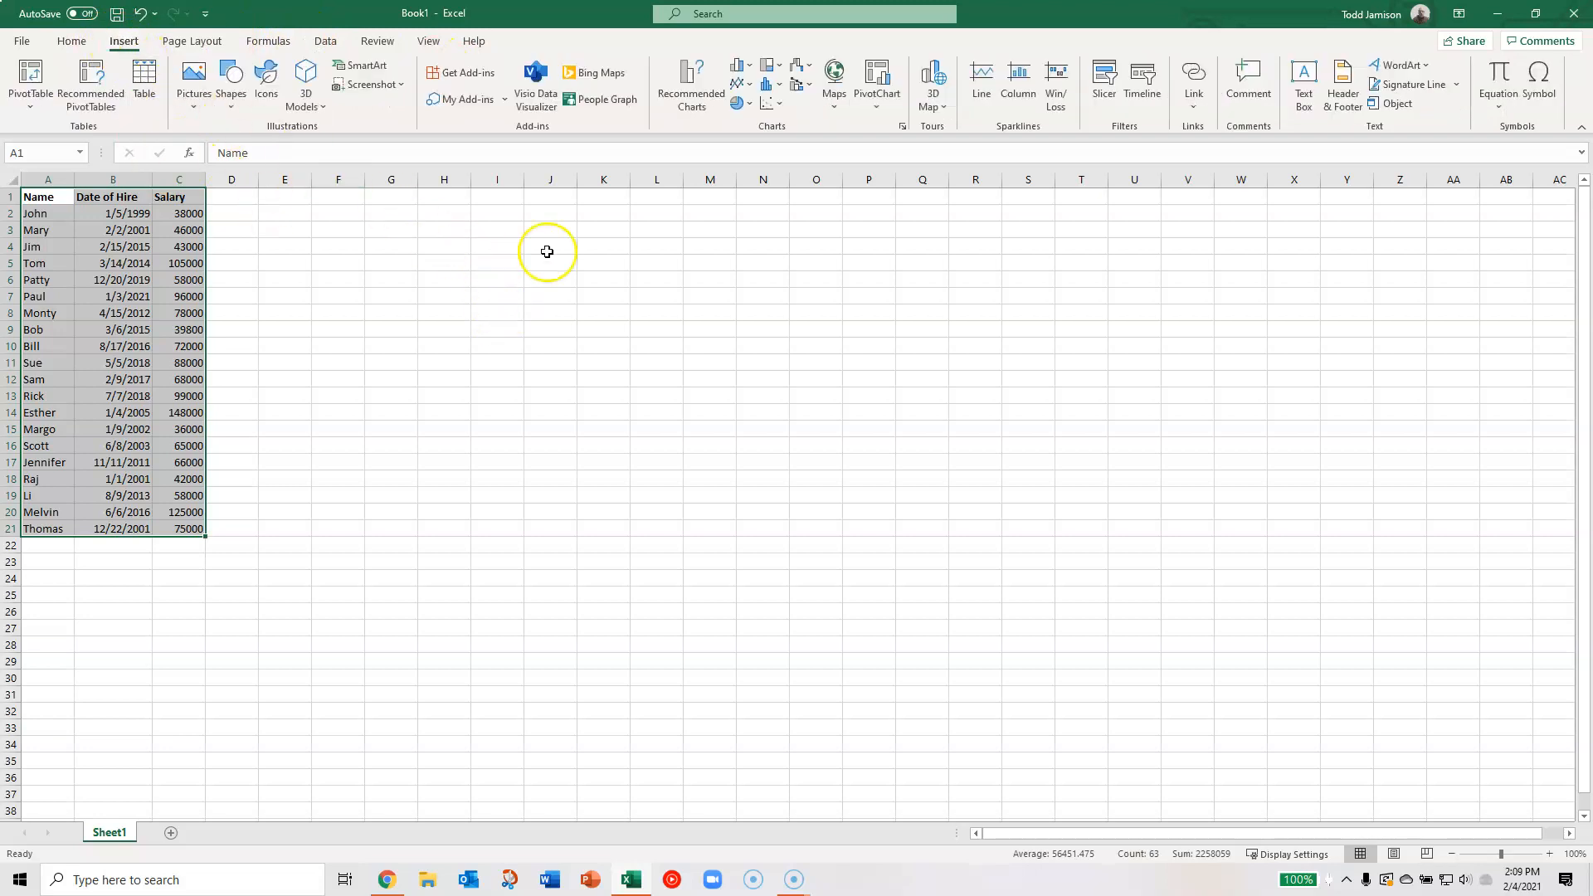
pyautogui.click(780, 87)
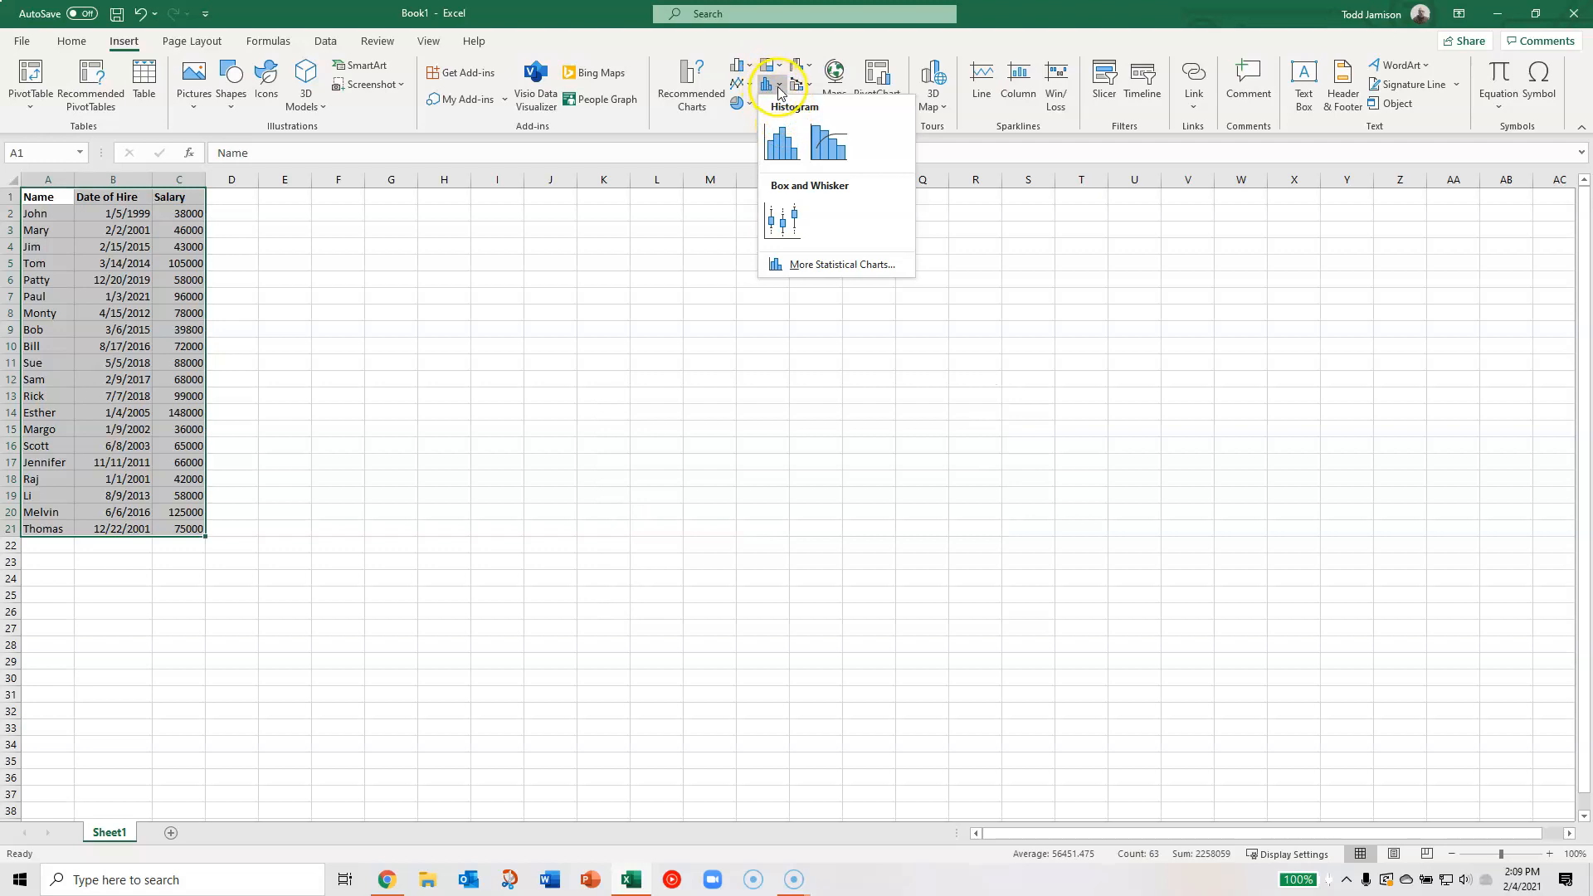
pyautogui.click(784, 149)
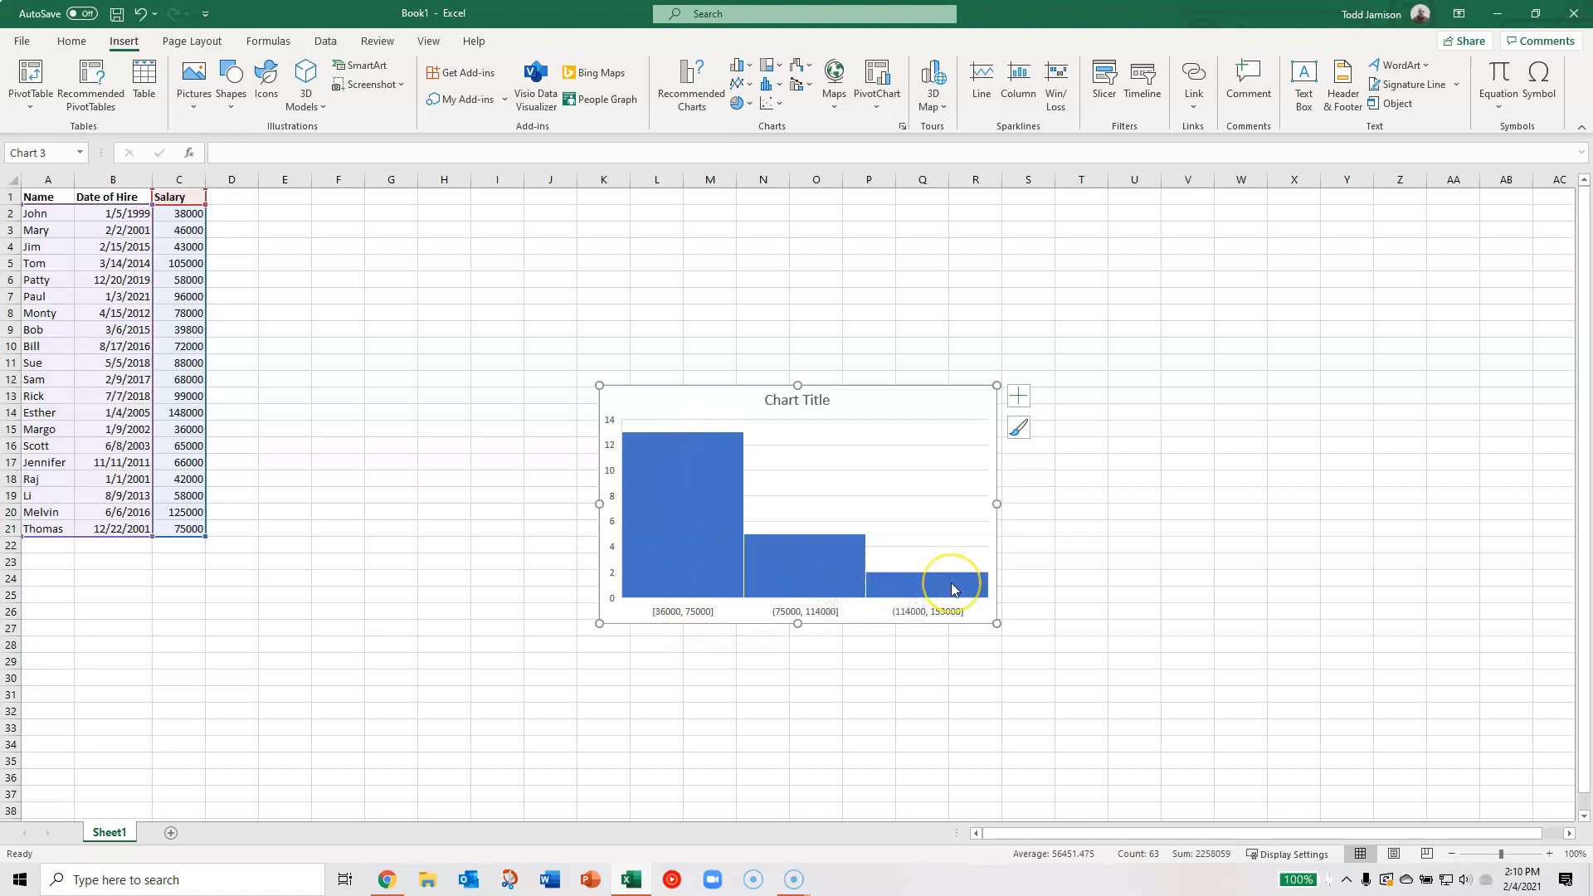
# - Open the formatting options for the histogram's horizontal axis
pyautogui.click(666, 622)
pyautogui.click(665, 620)
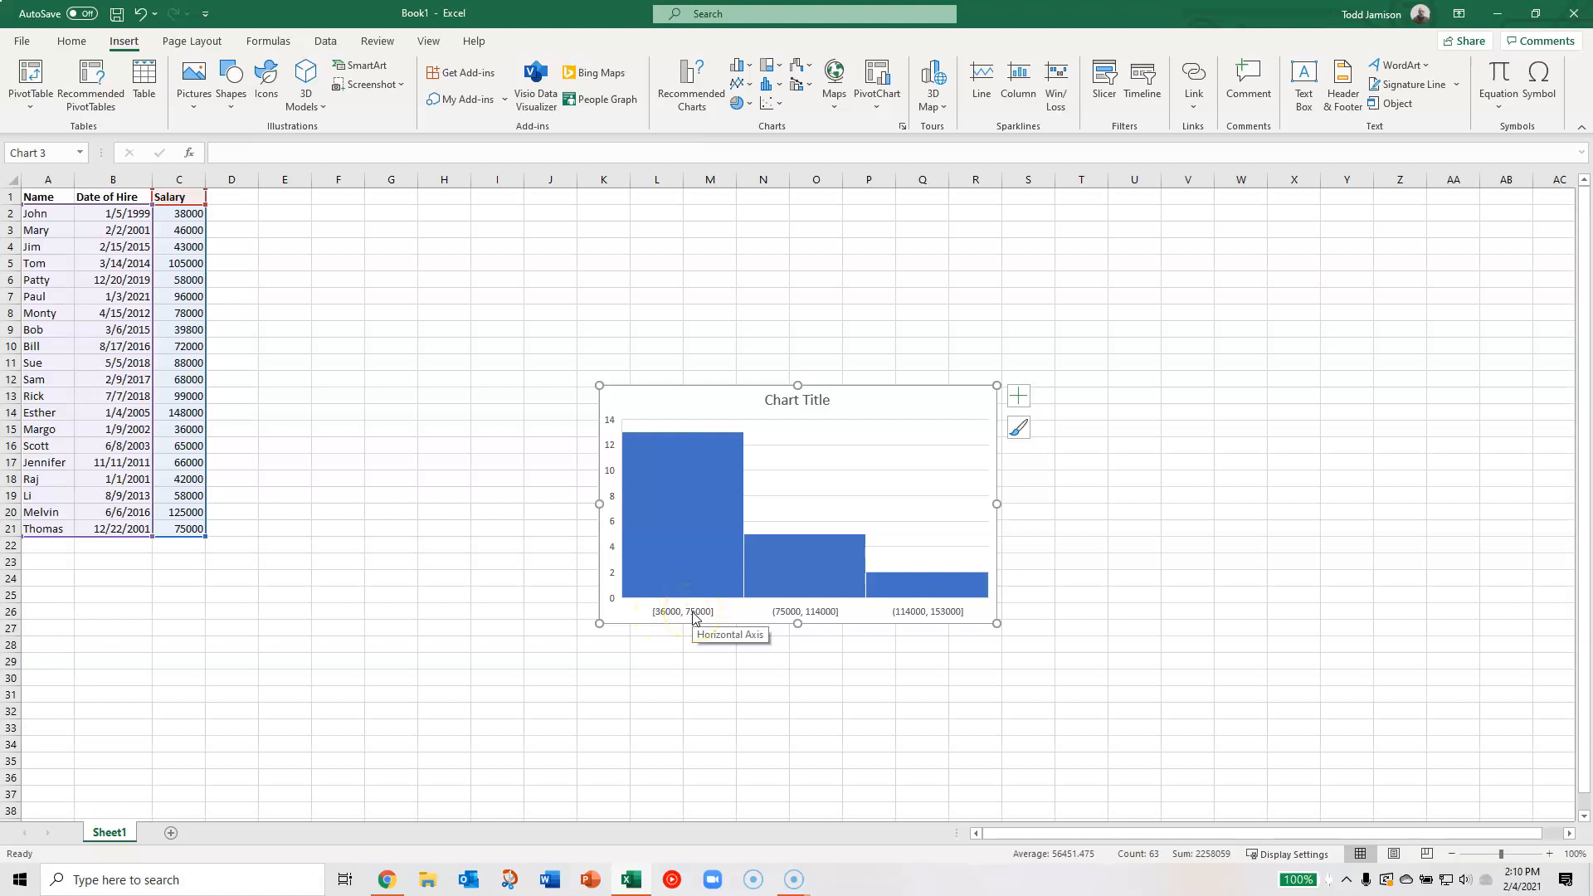
pyautogui.doubleClick(697, 616)
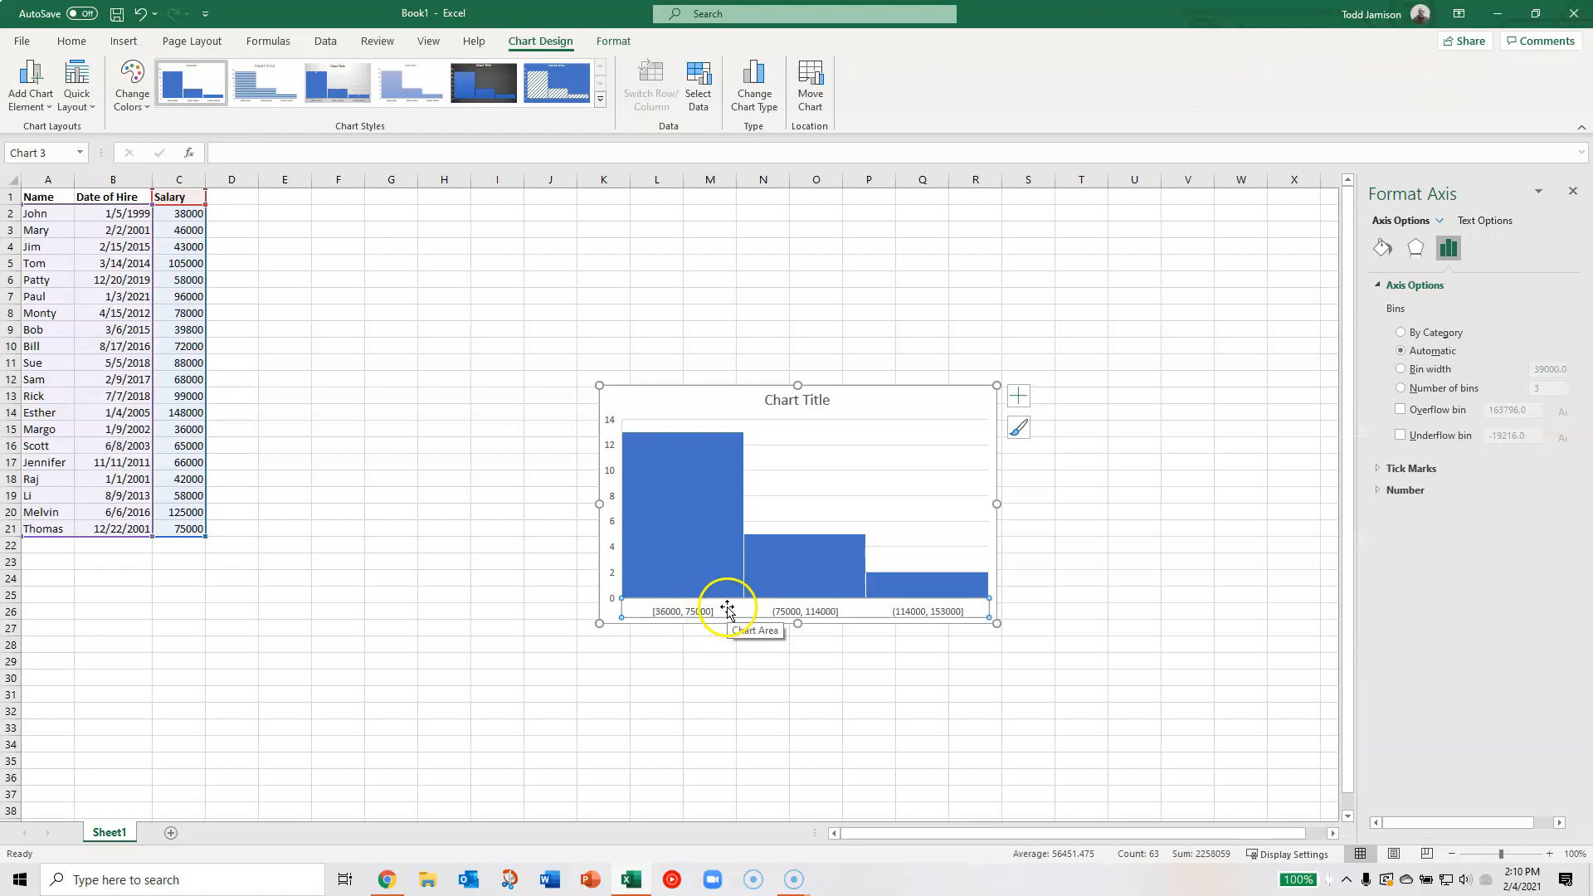
pyautogui.click(1420, 375)
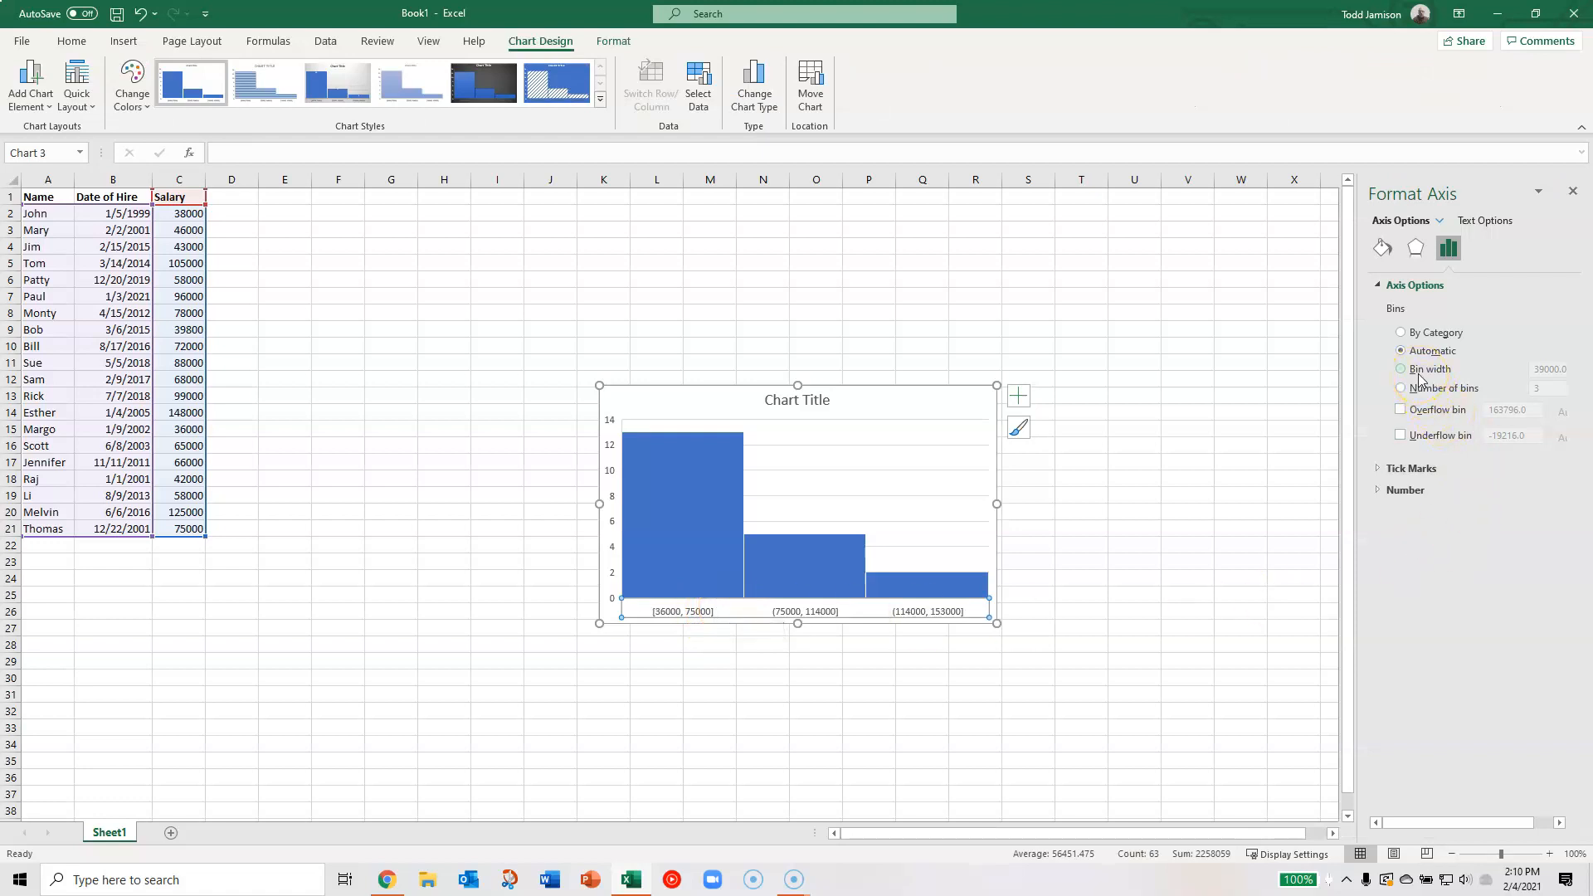
# - Set the histogram's bin width to 25000
pyautogui.click(1401, 370)
pyautogui.click(1536, 374)
pyautogui.doubleClick(1546, 369)
pyautogui.write('25000')
pyautogui.press('Return')
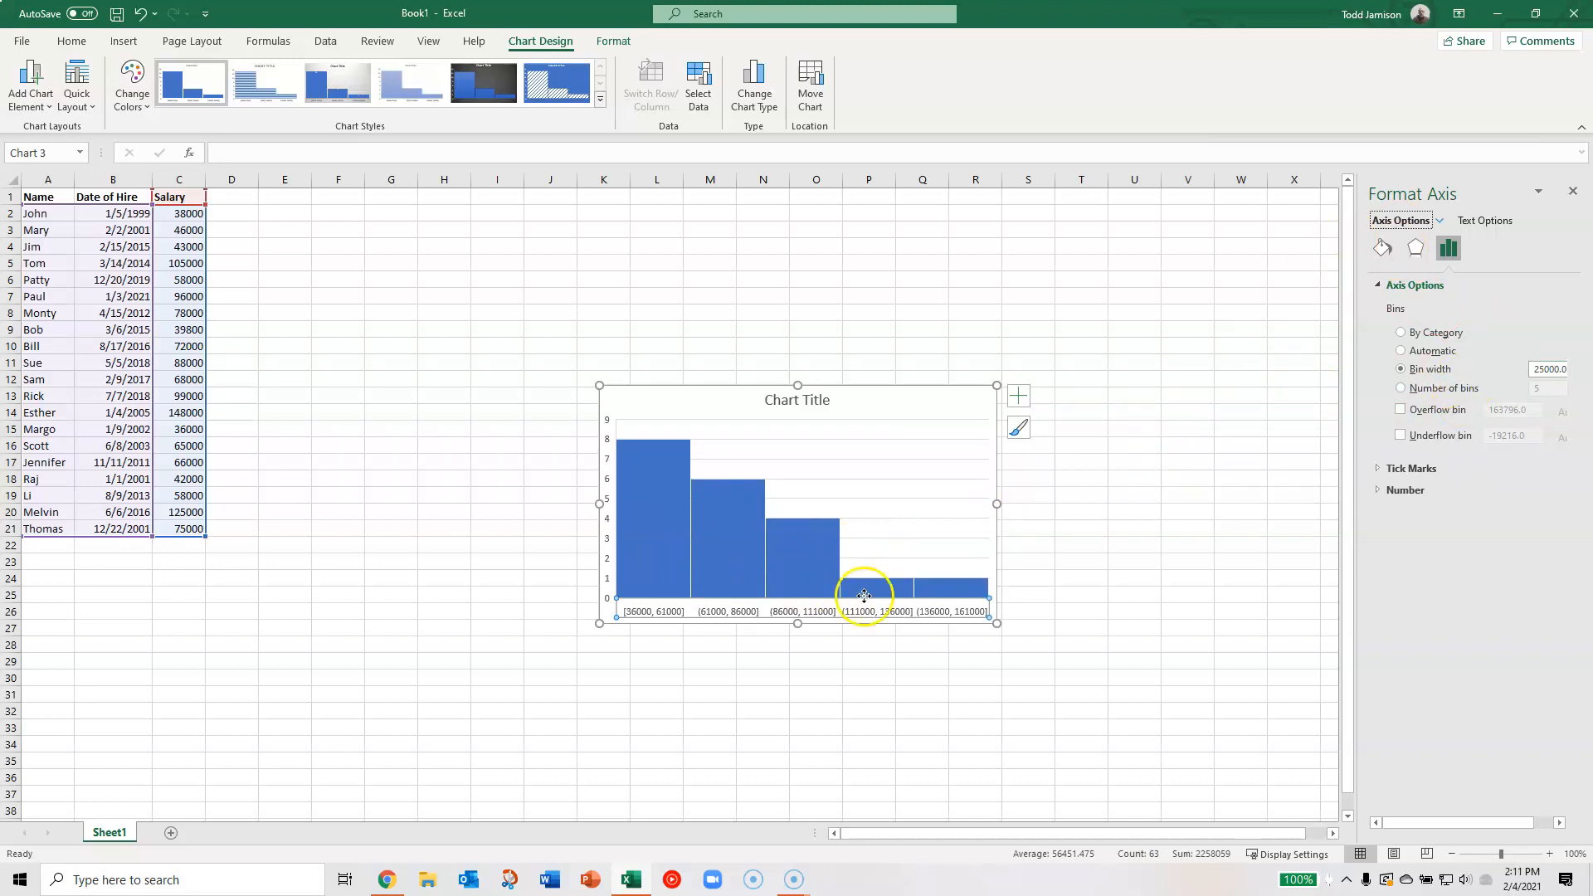
pyautogui.moveTo(866, 601)
pyautogui.moveTo(687, 539)
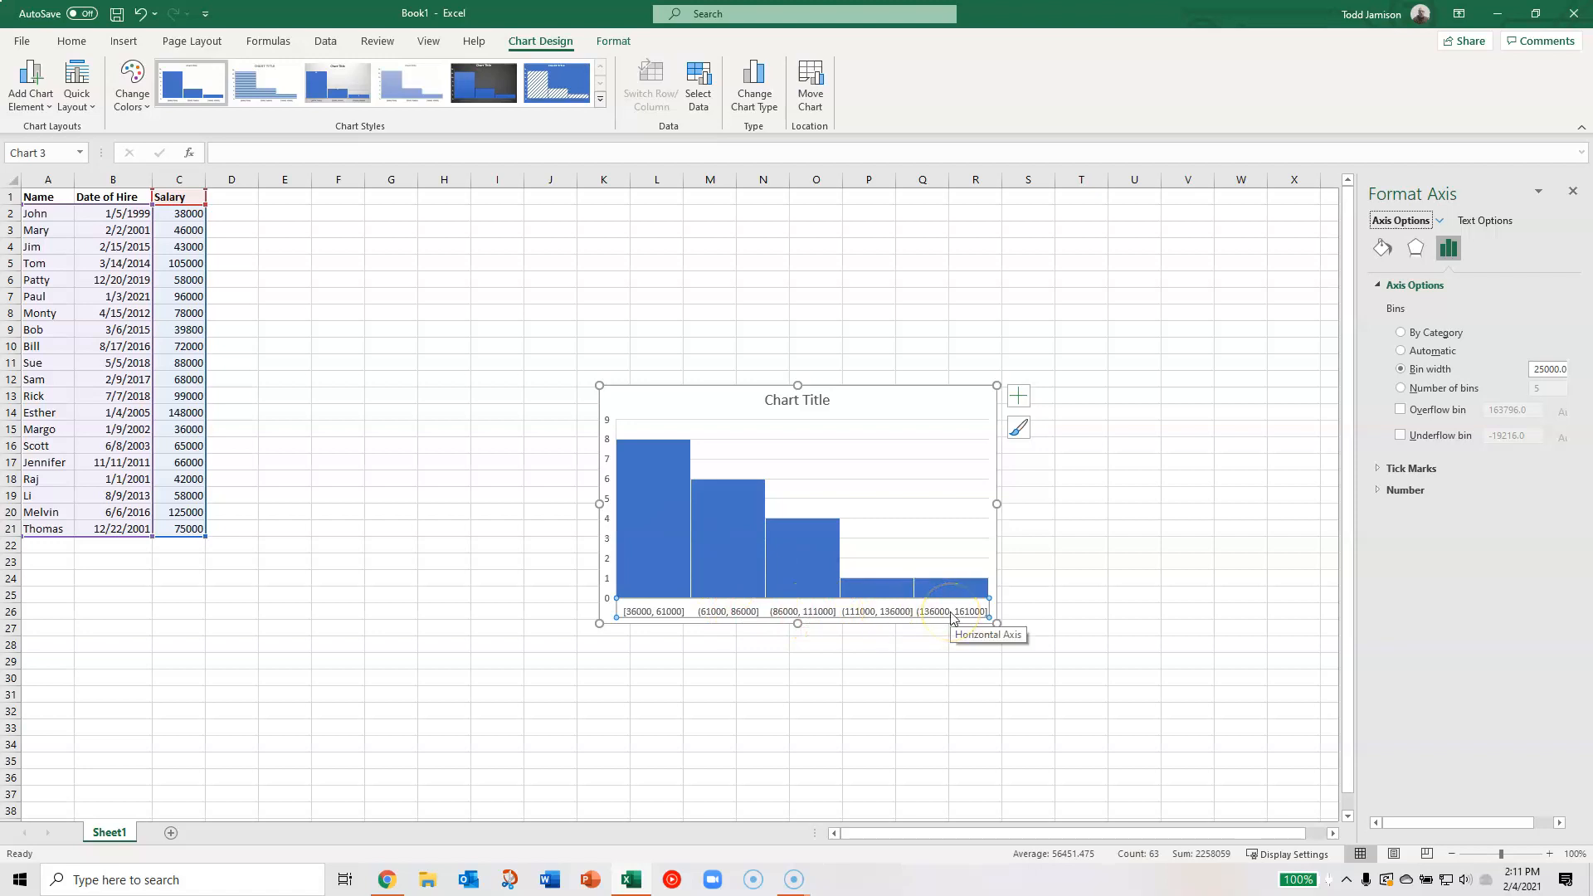
# - Switch the horizontal axis to a fixed number of bins and set it to 8
pyautogui.click(1440, 395)
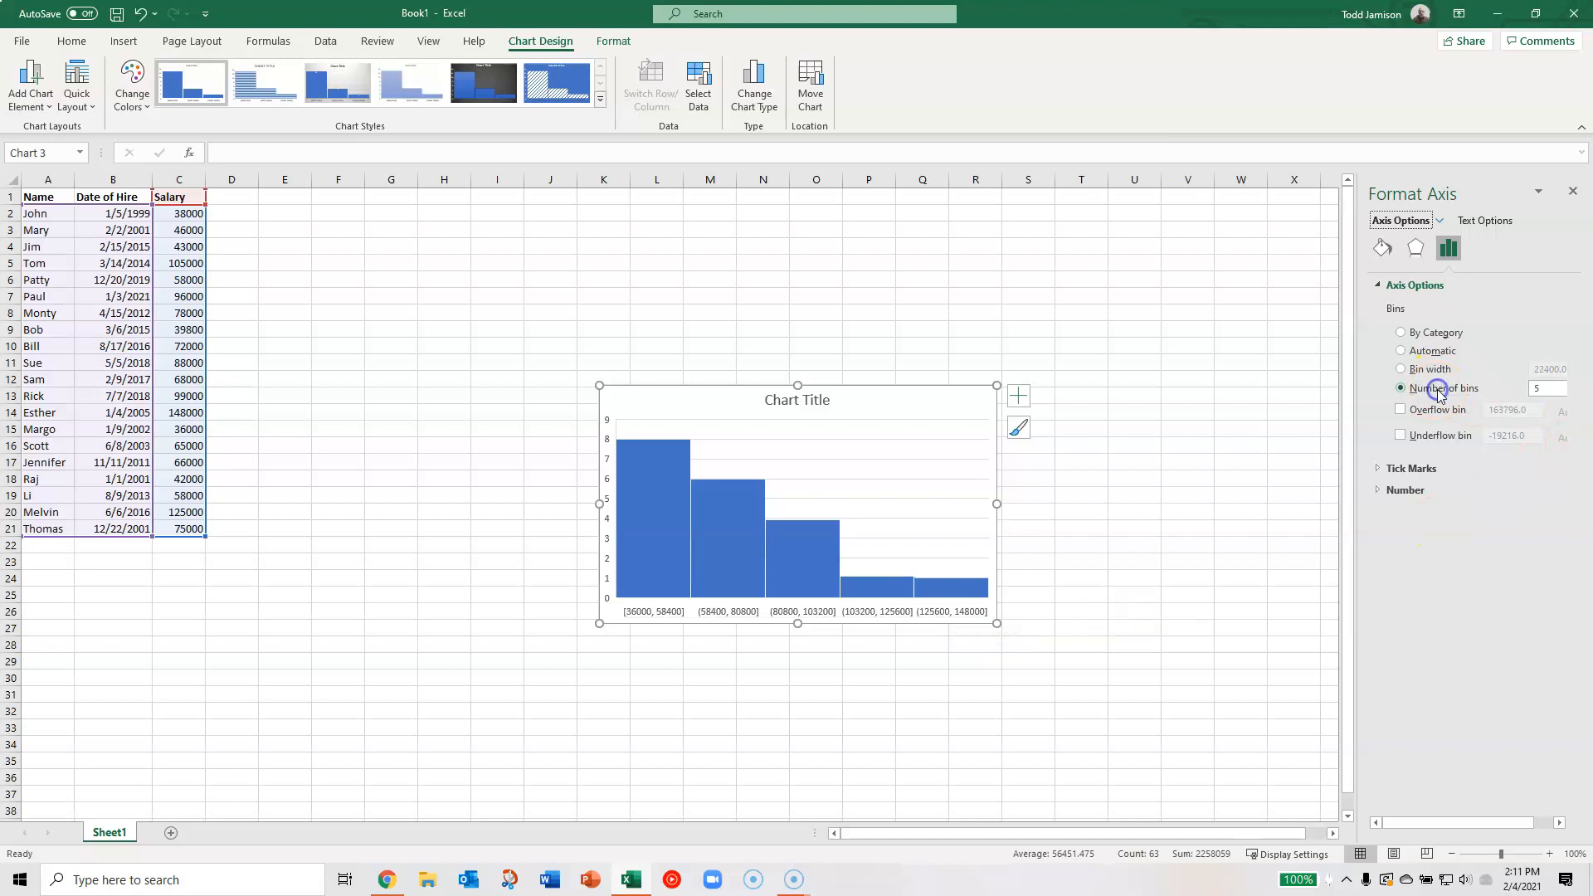
pyautogui.doubleClick(1550, 387)
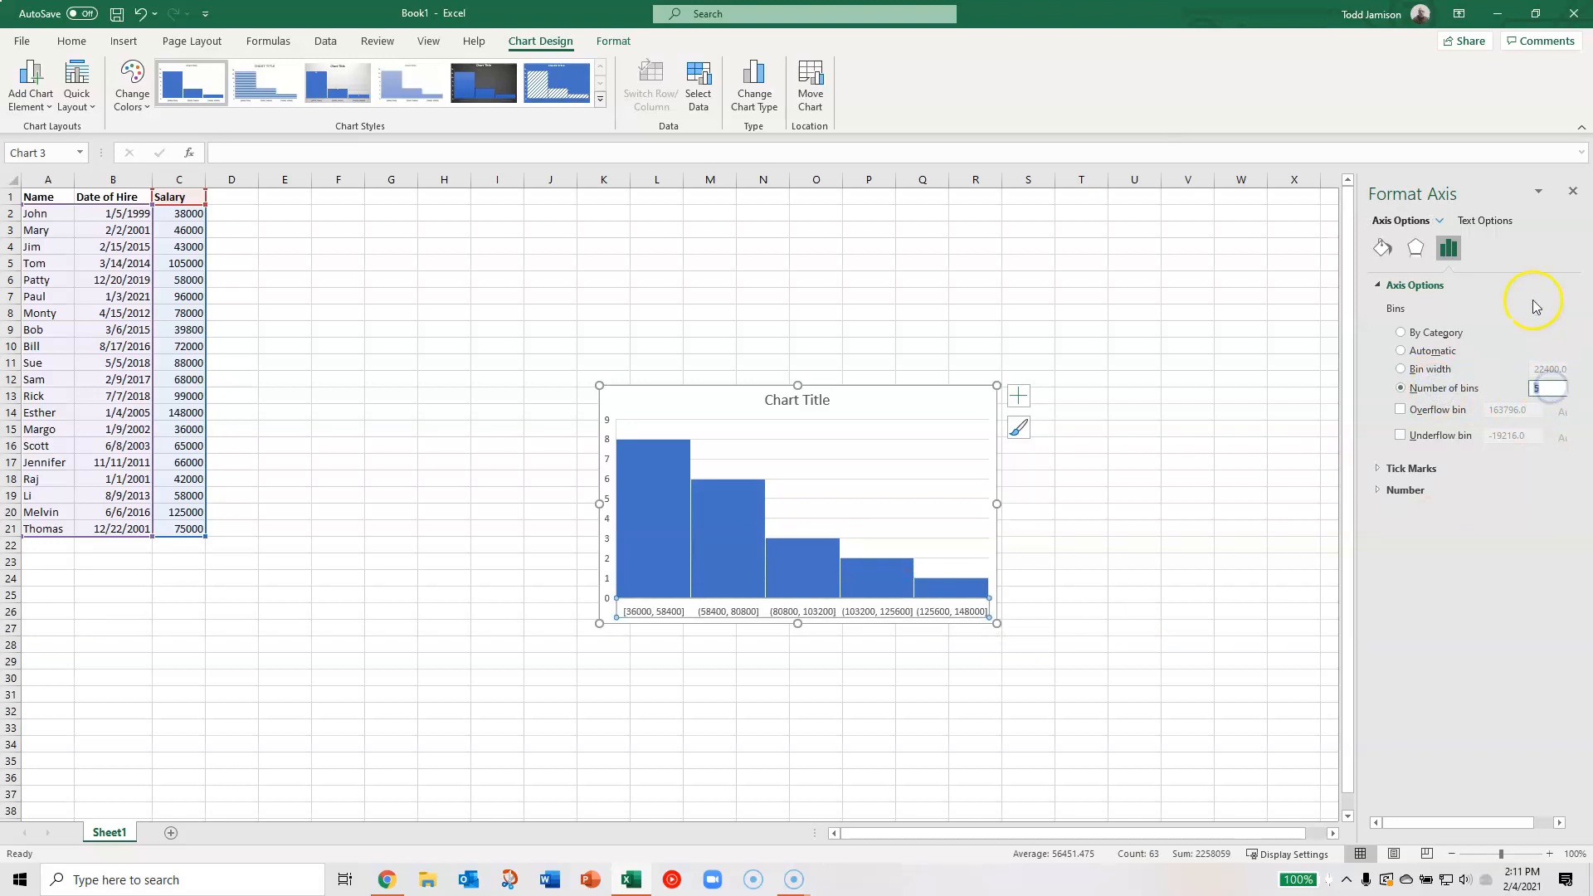
pyautogui.write('8')
pyautogui.press('Return')
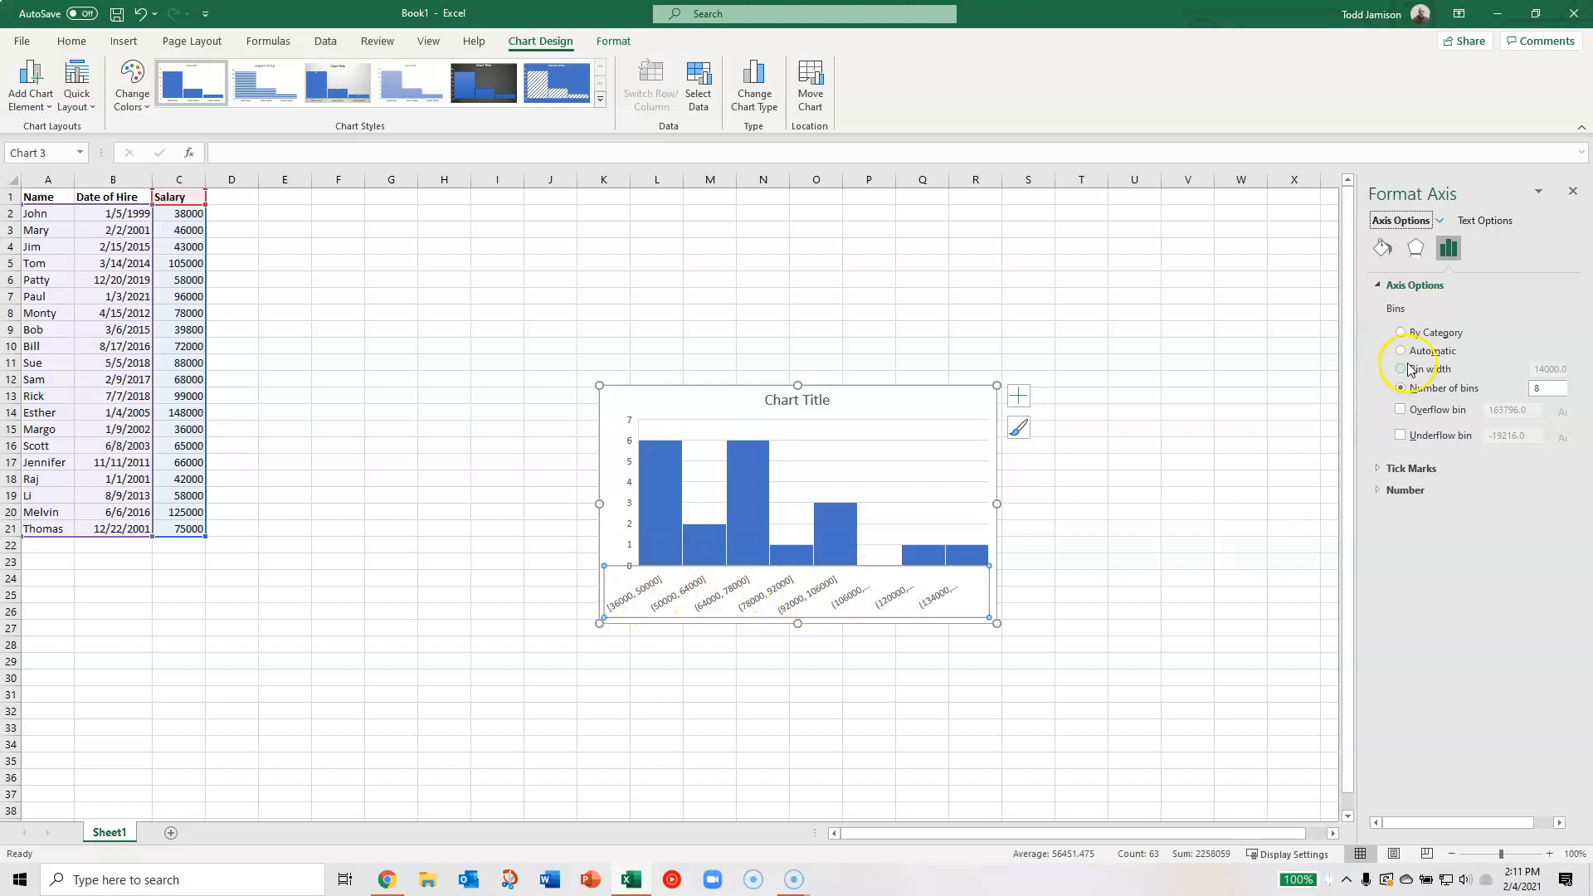
# - Reduce the histogram's number of bins to 5
pyautogui.click(1548, 388)
pyautogui.write('5')
pyautogui.click(1500, 334)
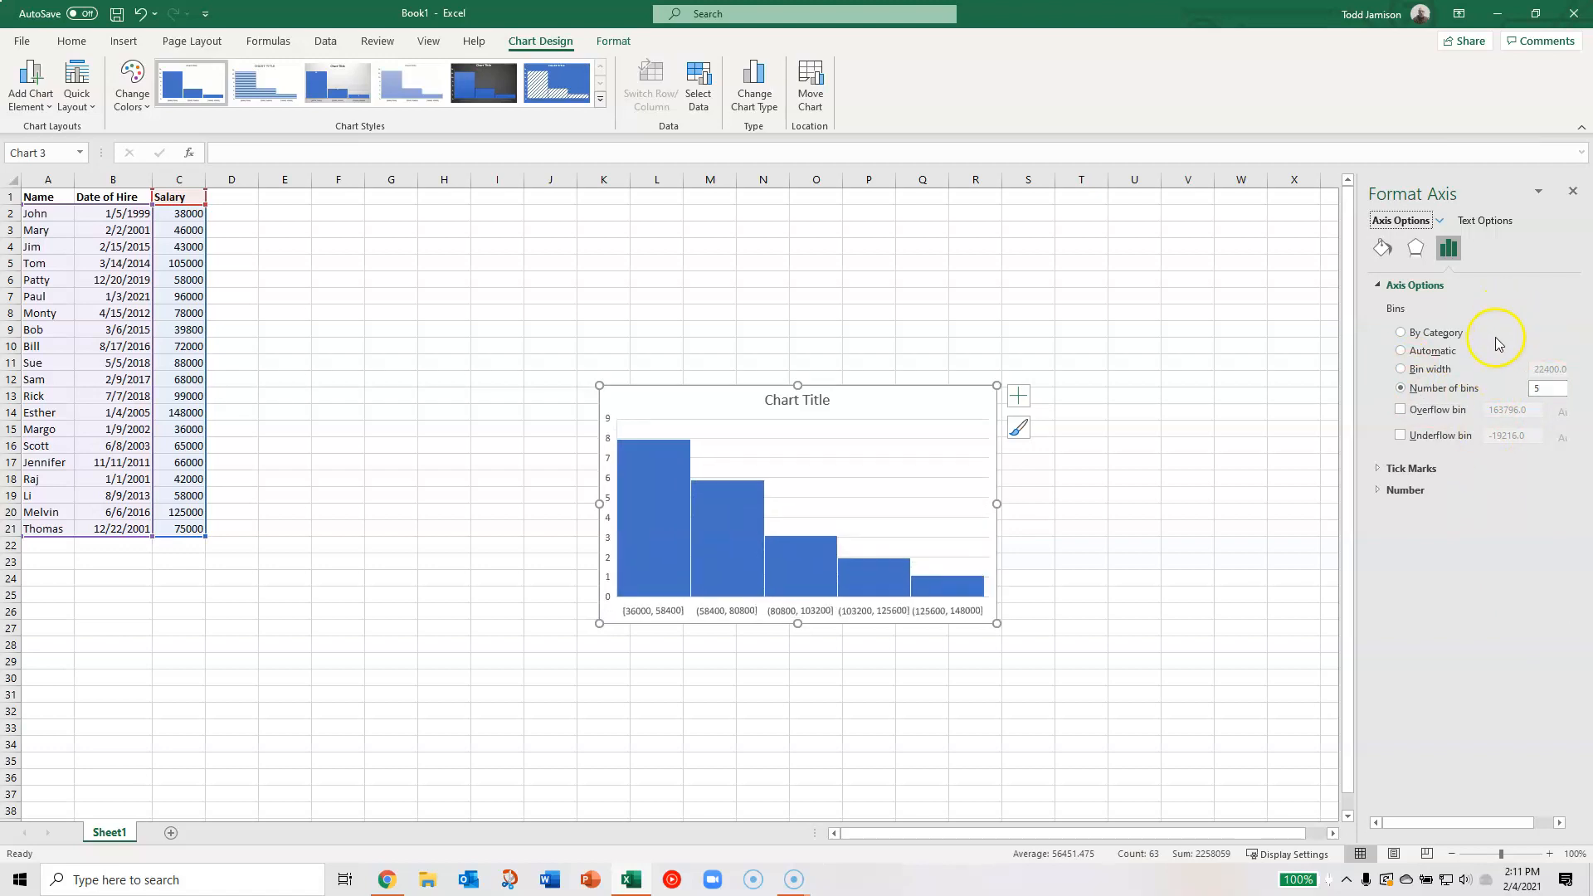
# - Enable the overflow and underflow bins and set the overflow bin to 150000
pyautogui.click(1417, 410)
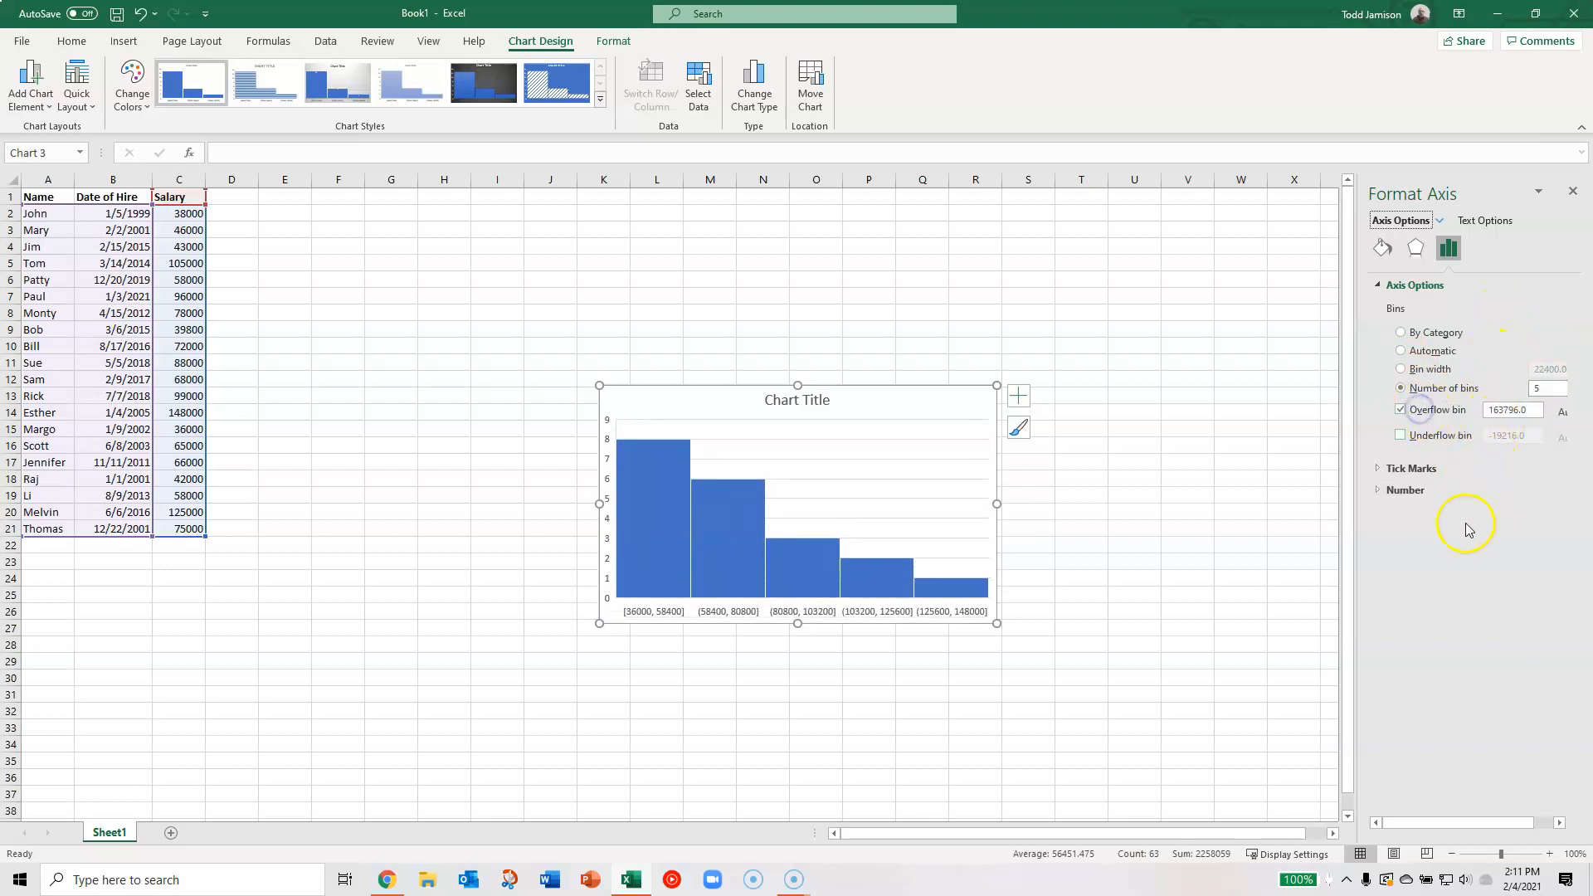
pyautogui.click(1416, 442)
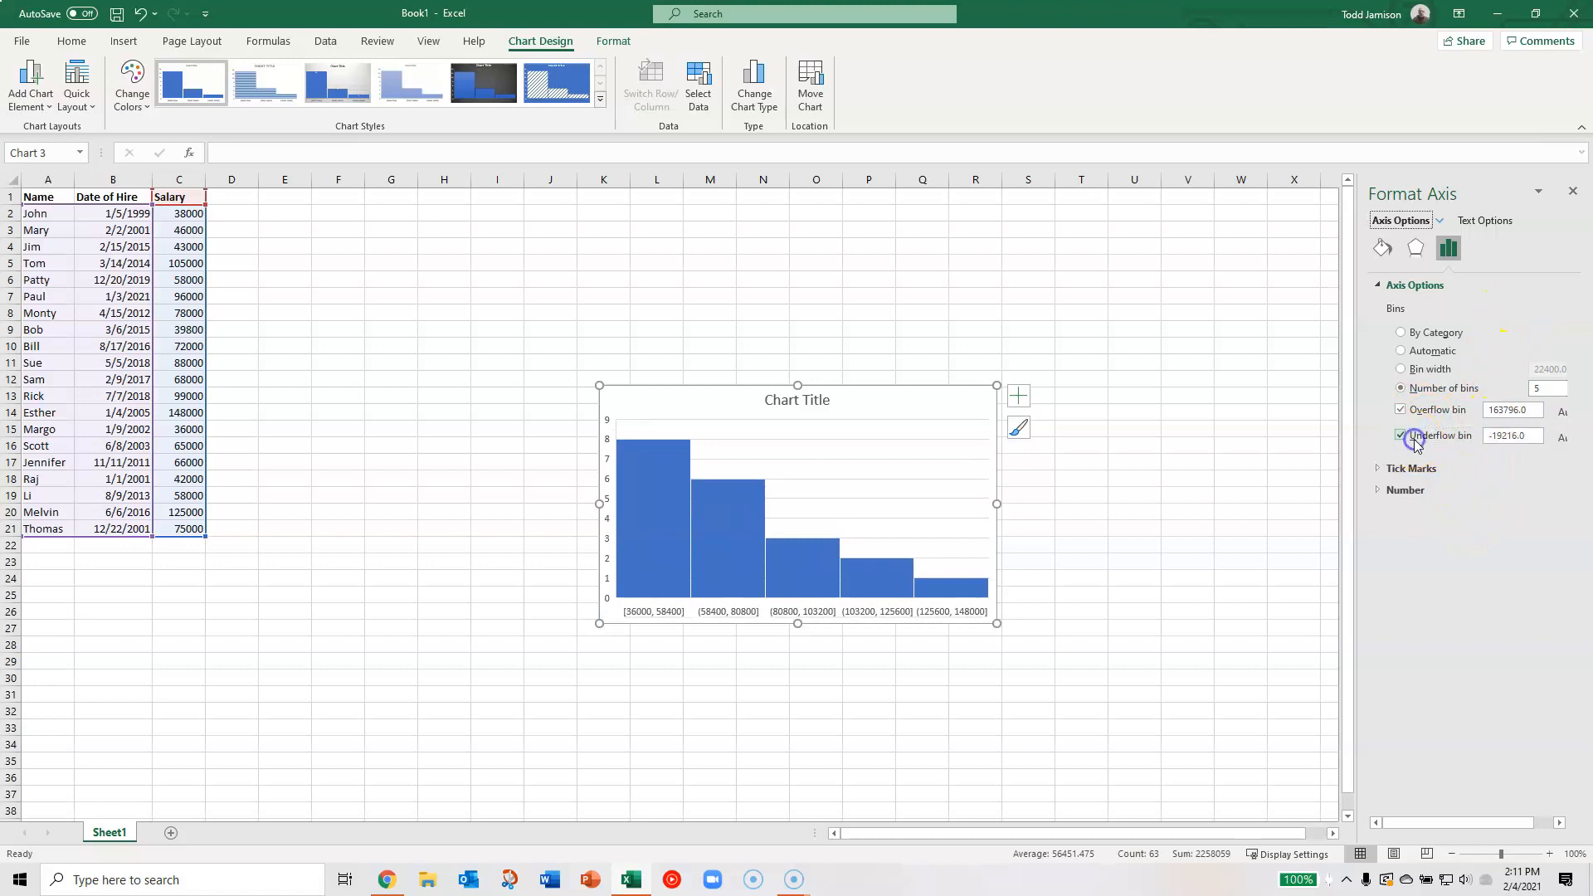
pyautogui.click(1504, 412)
pyautogui.doubleClick(1504, 415)
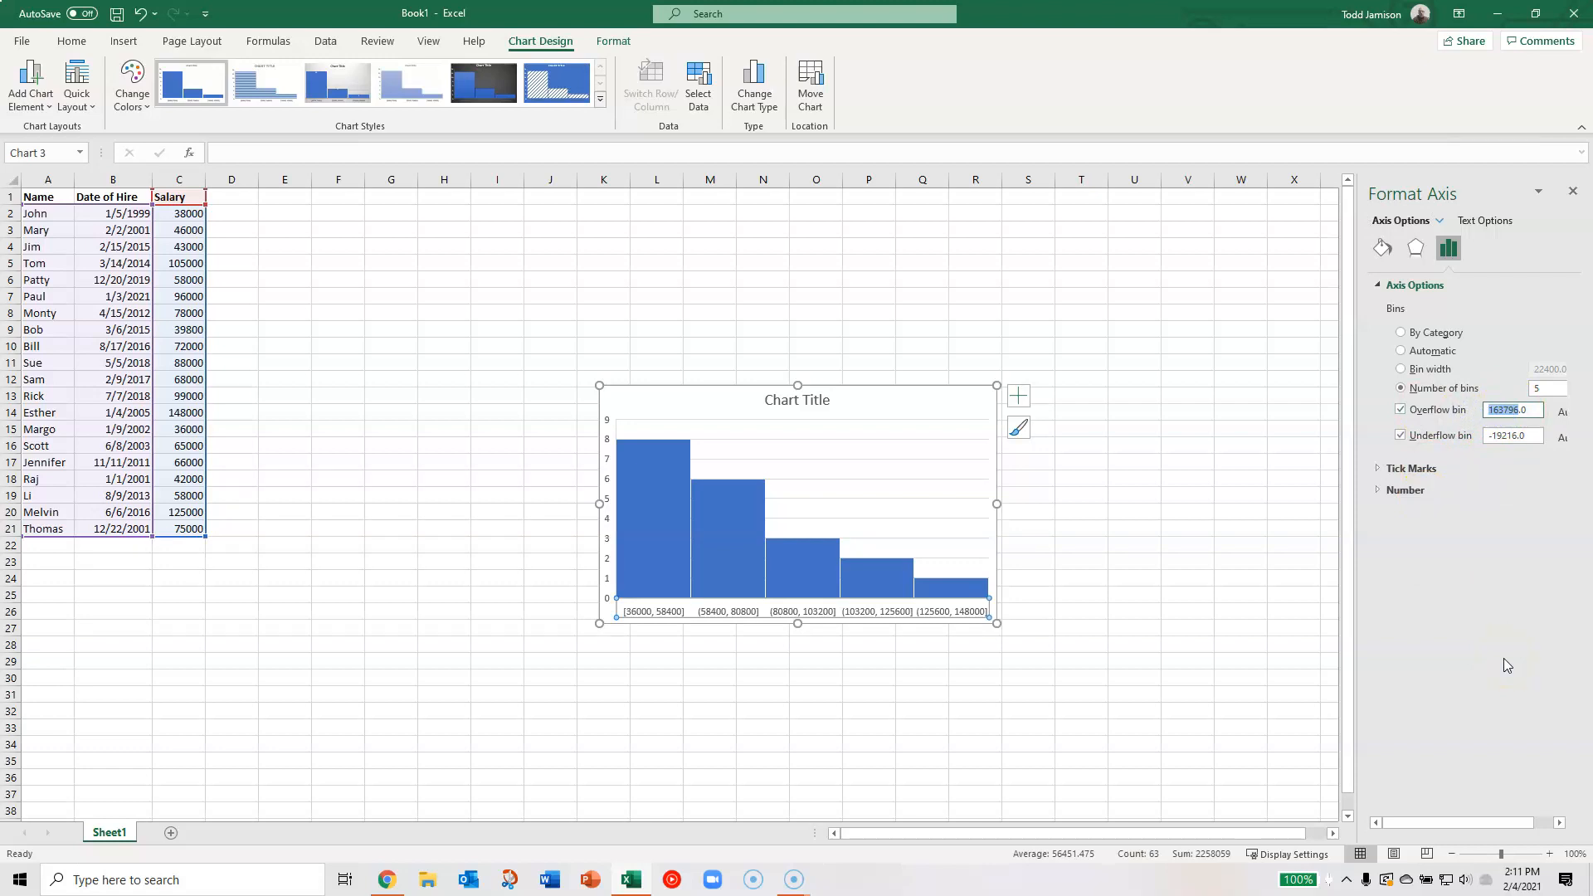
pyautogui.write('150000')
pyautogui.press('Tab')
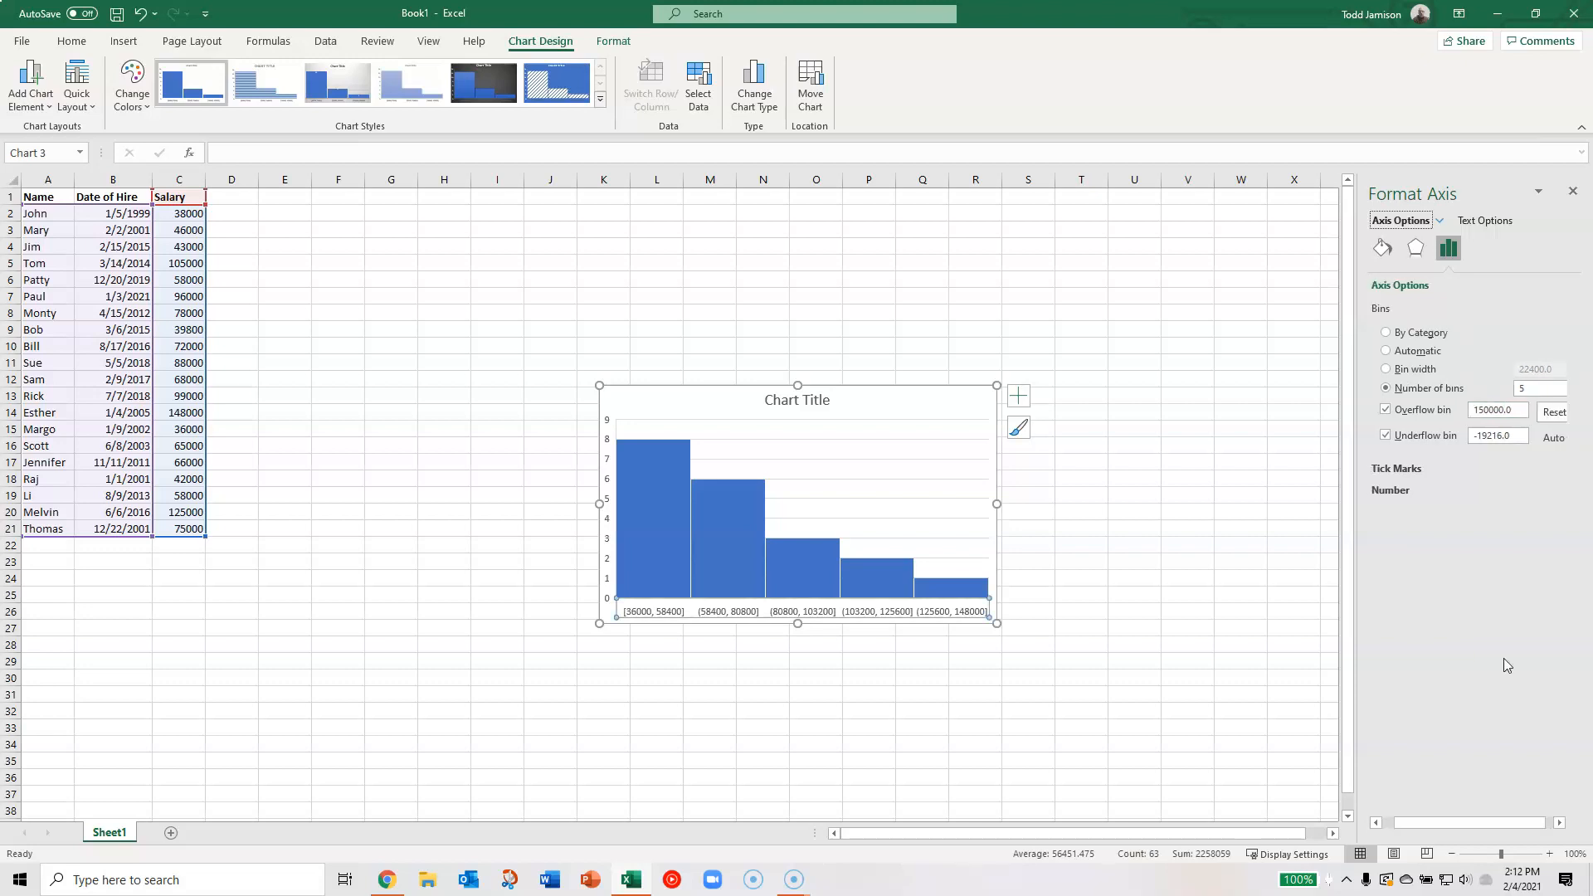
# - Set the underflow bin value to 35000
pyautogui.click(1476, 436)
pyautogui.doubleClick(1477, 435)
pyautogui.write('35000')
pyautogui.press('Return')
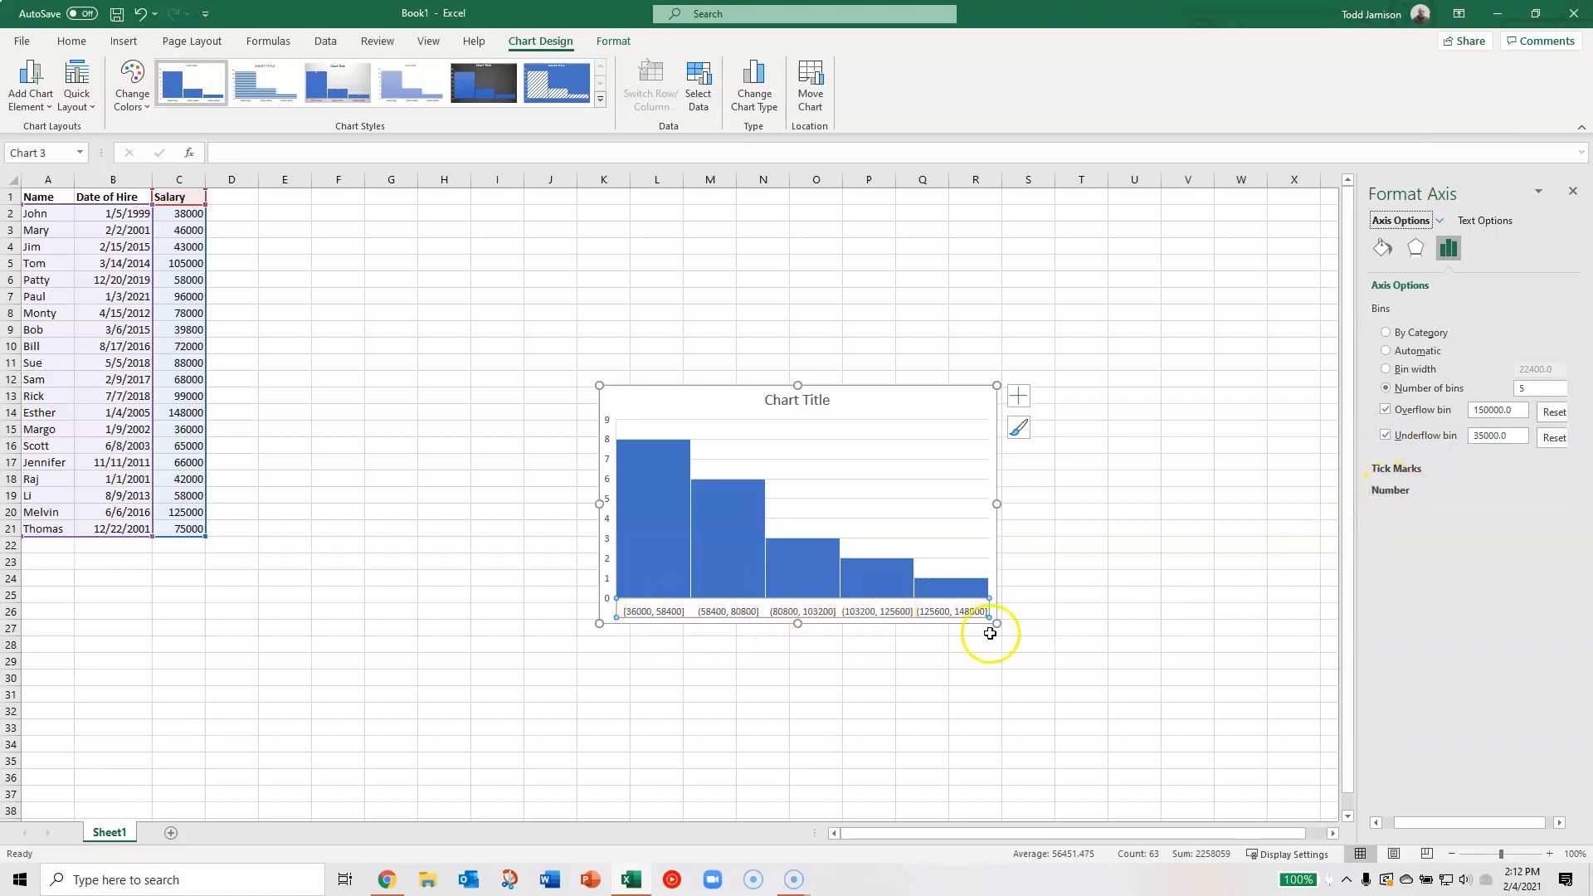
# - Format the horizontal axis numbers as Currency with the $ symbol and 0 decimal places
pyautogui.click(1374, 491)
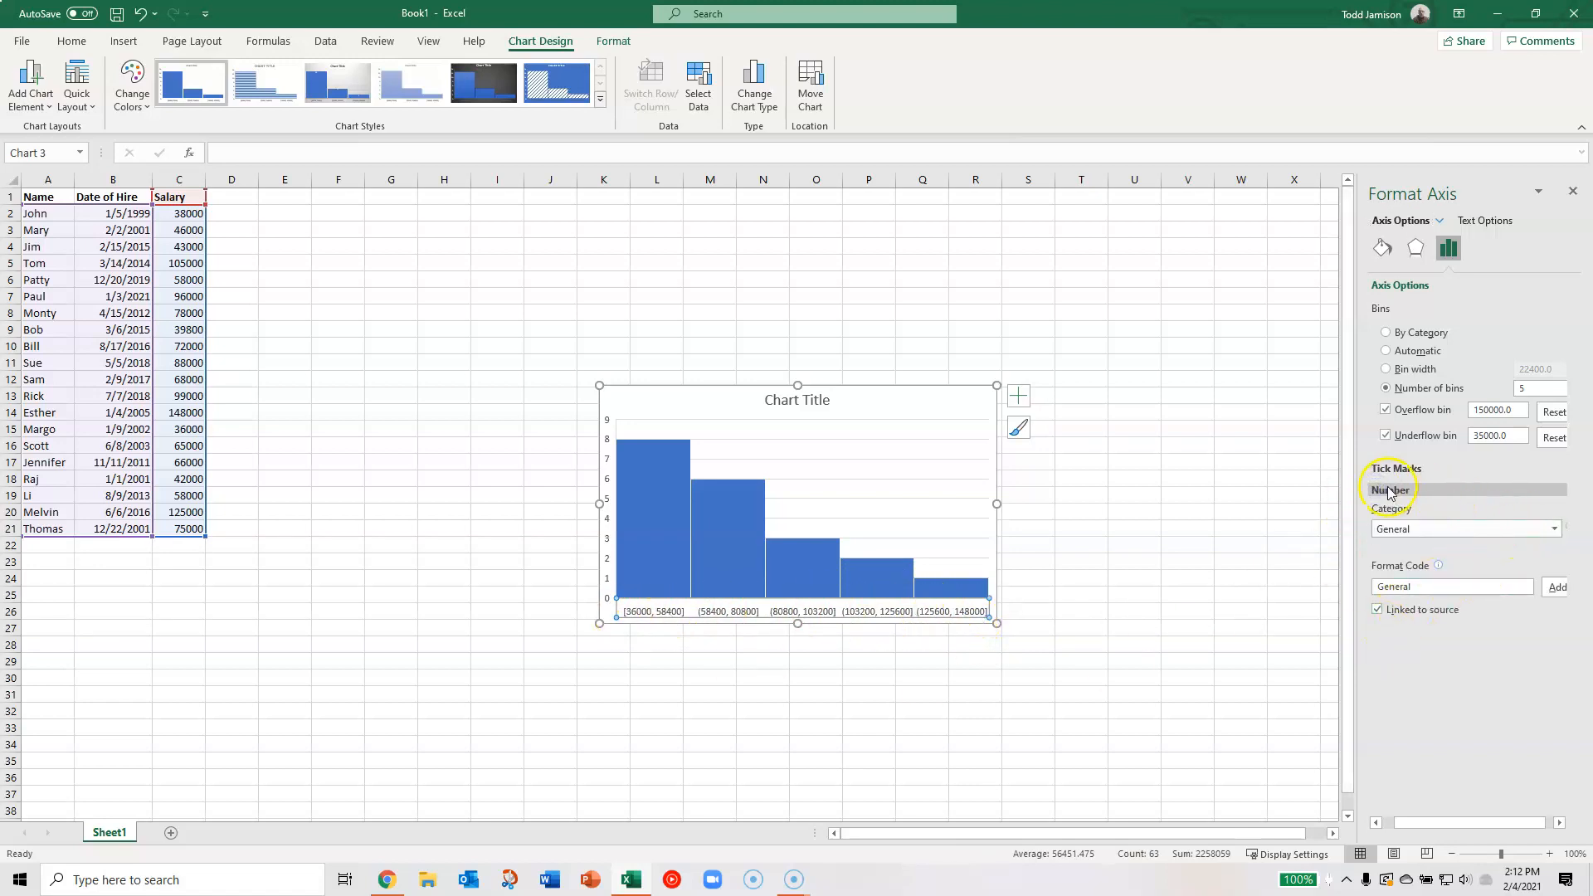
pyautogui.click(1390, 532)
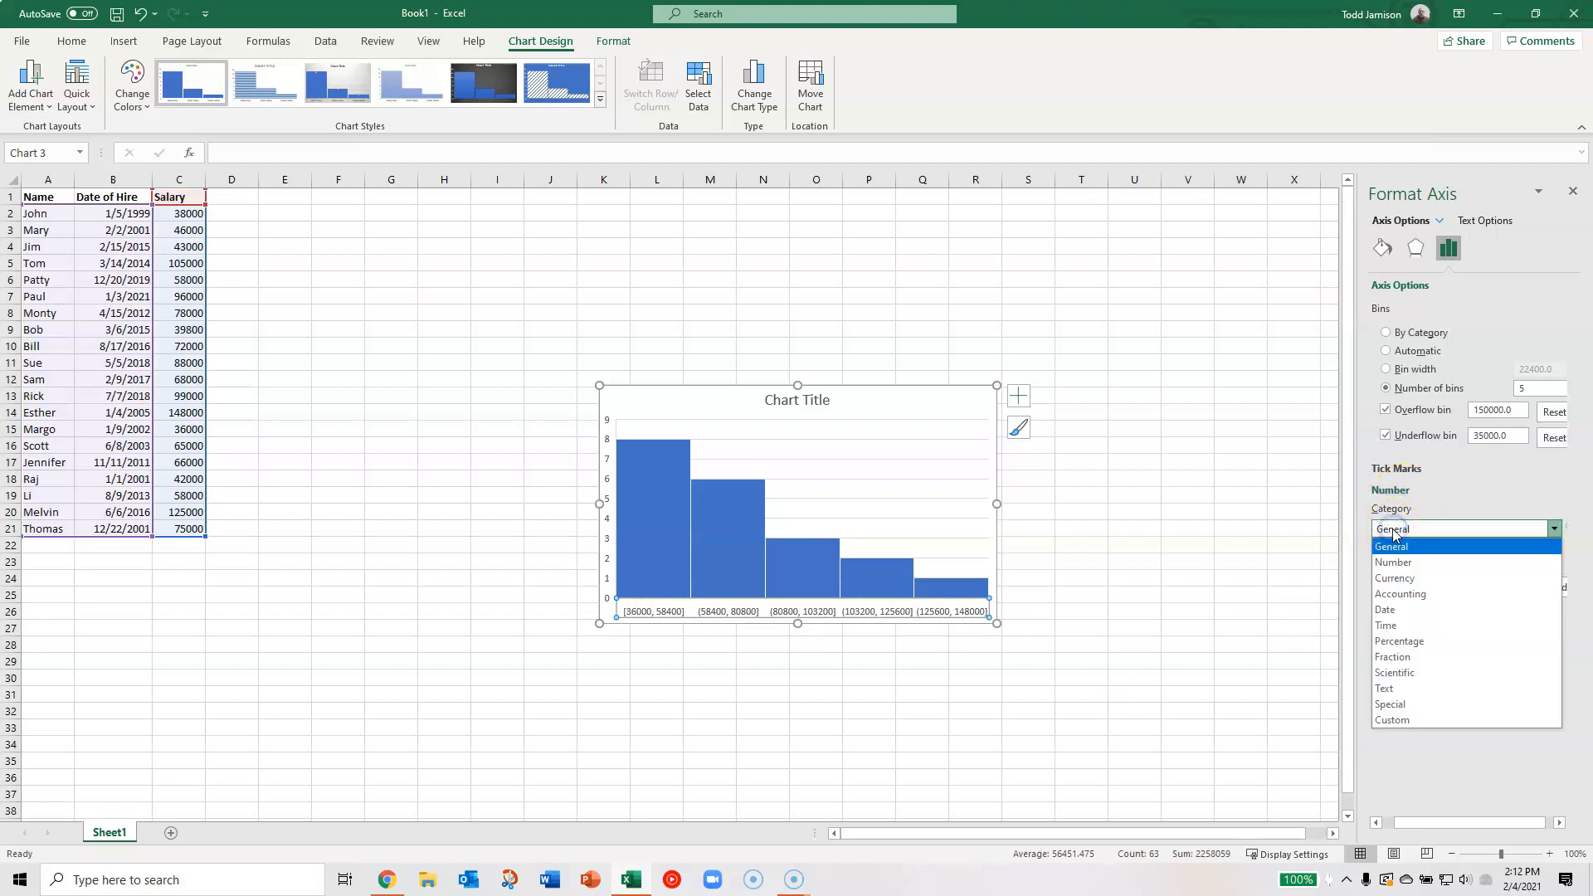
pyautogui.click(1404, 582)
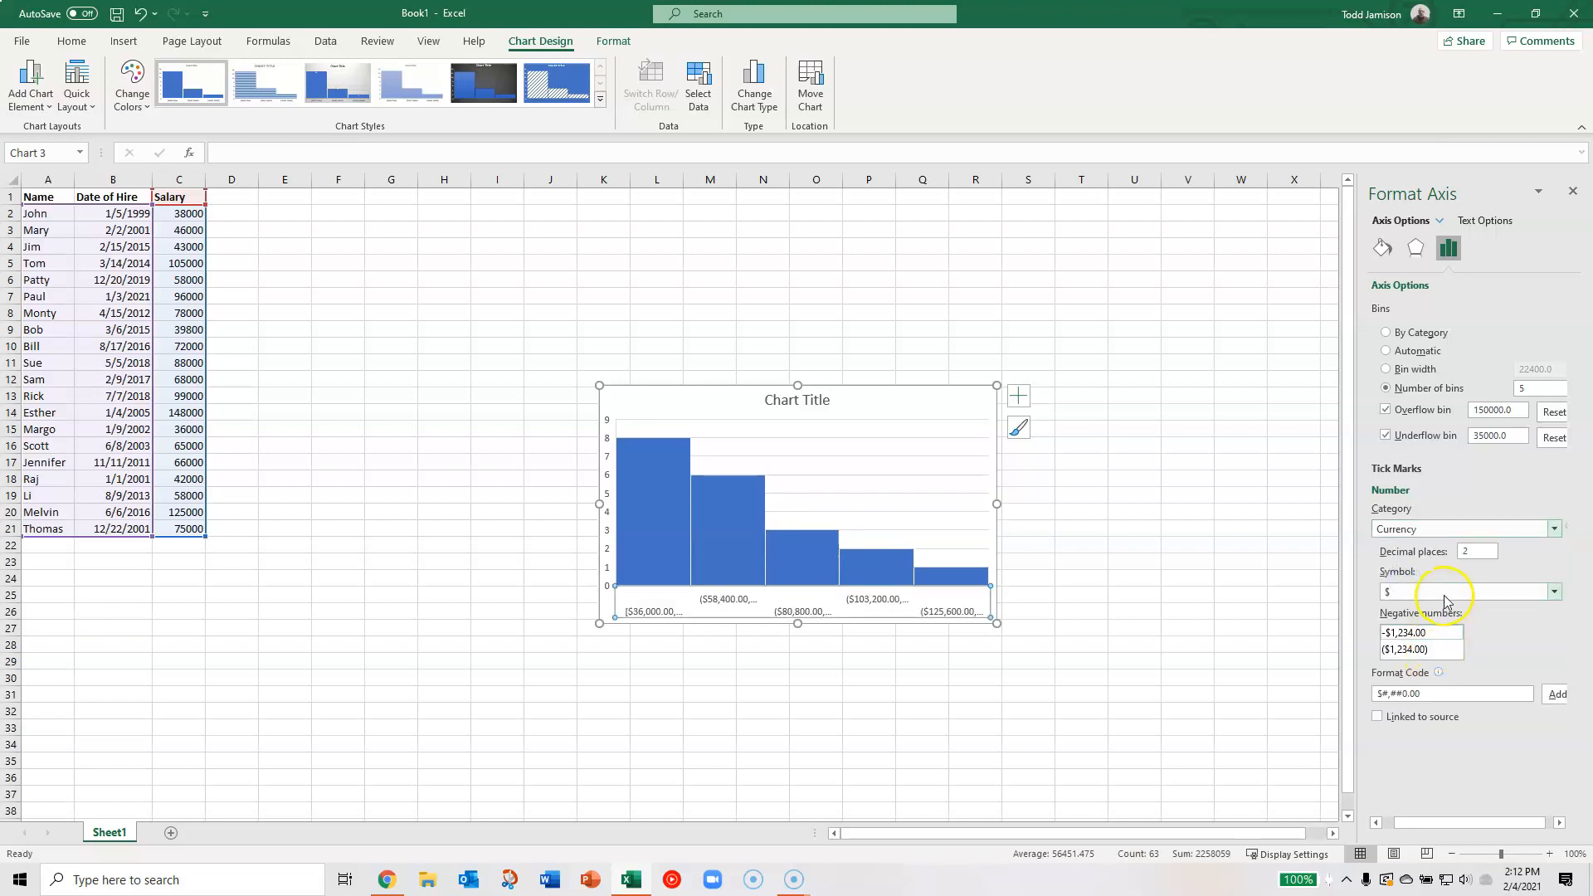
pyautogui.click(1477, 553)
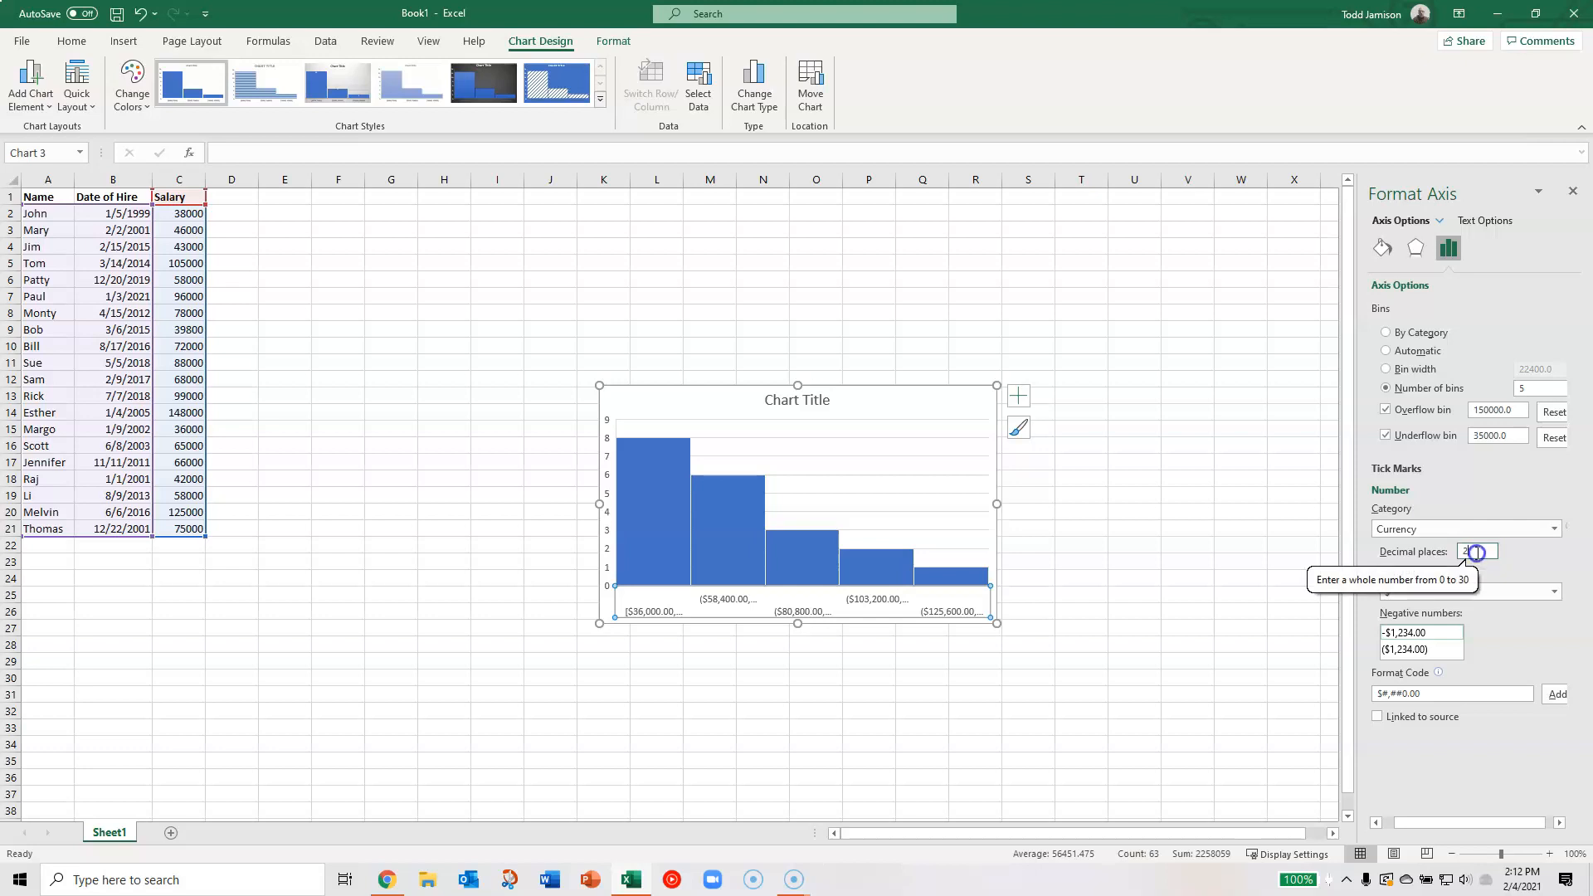
pyautogui.doubleClick(1477, 553)
pyautogui.write('0')
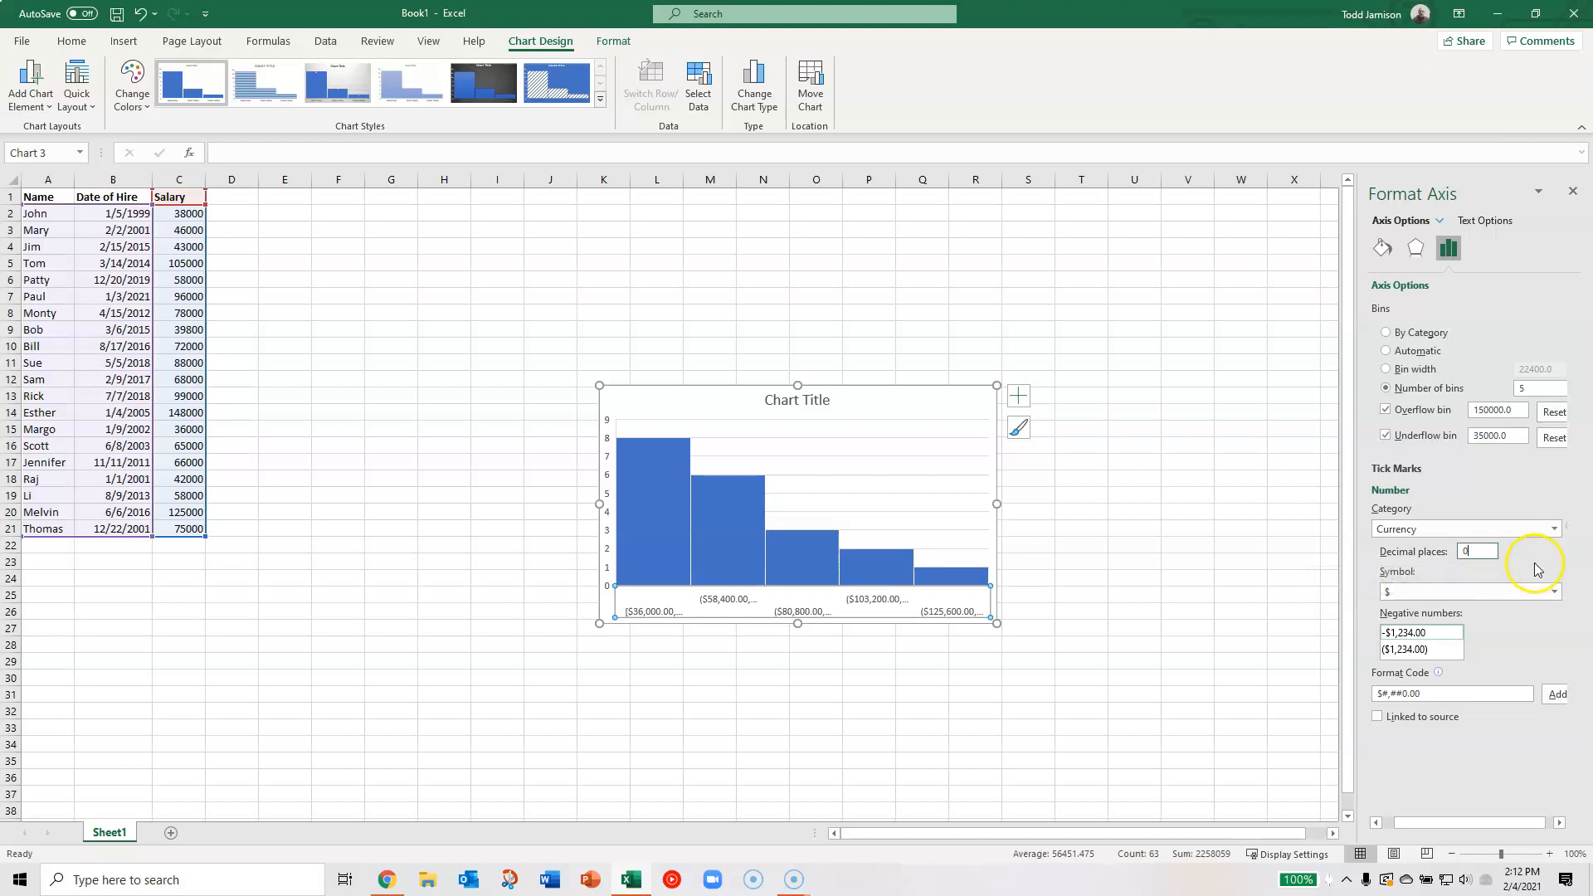
pyautogui.click(1394, 564)
pyautogui.press('Tab')
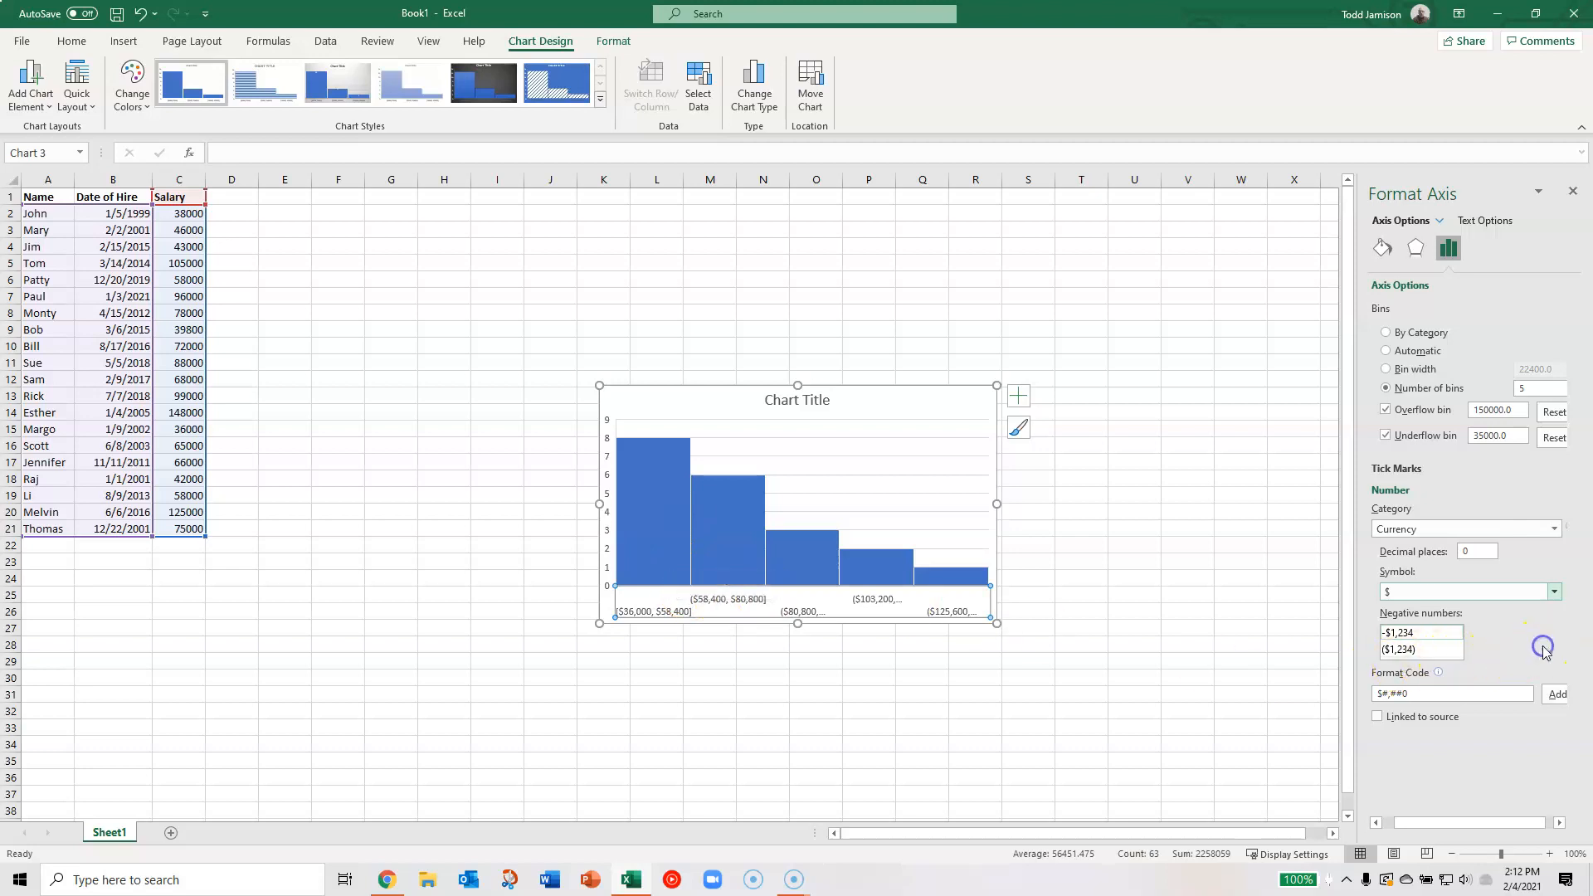
pyautogui.moveTo(1515, 822); pyautogui.dragTo(1433, 824)
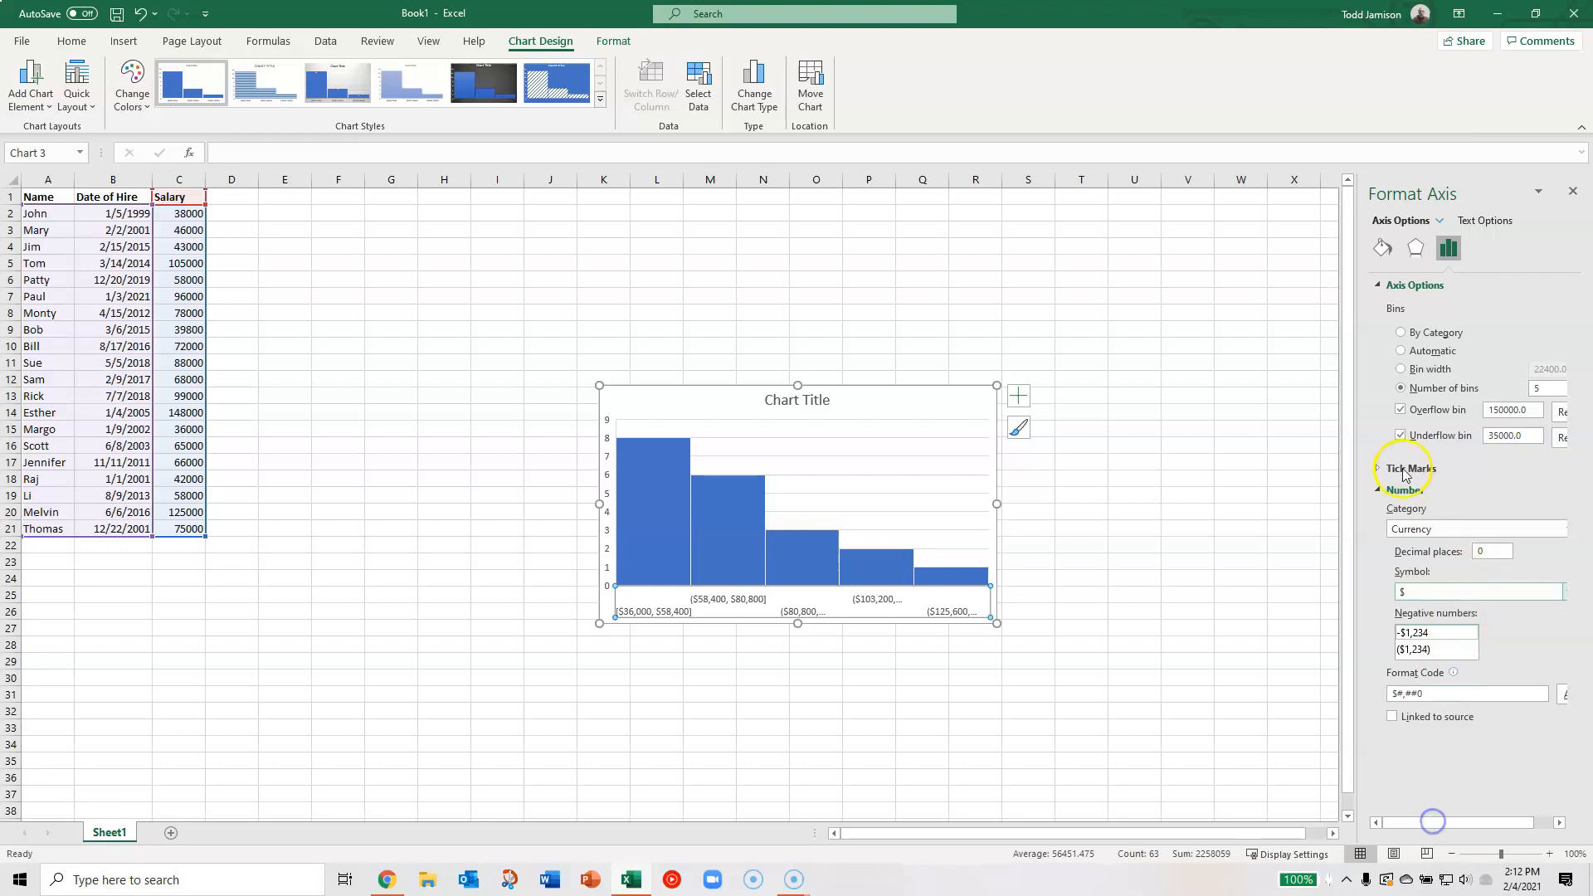
pyautogui.click(1379, 491)
pyautogui.click(1379, 469)
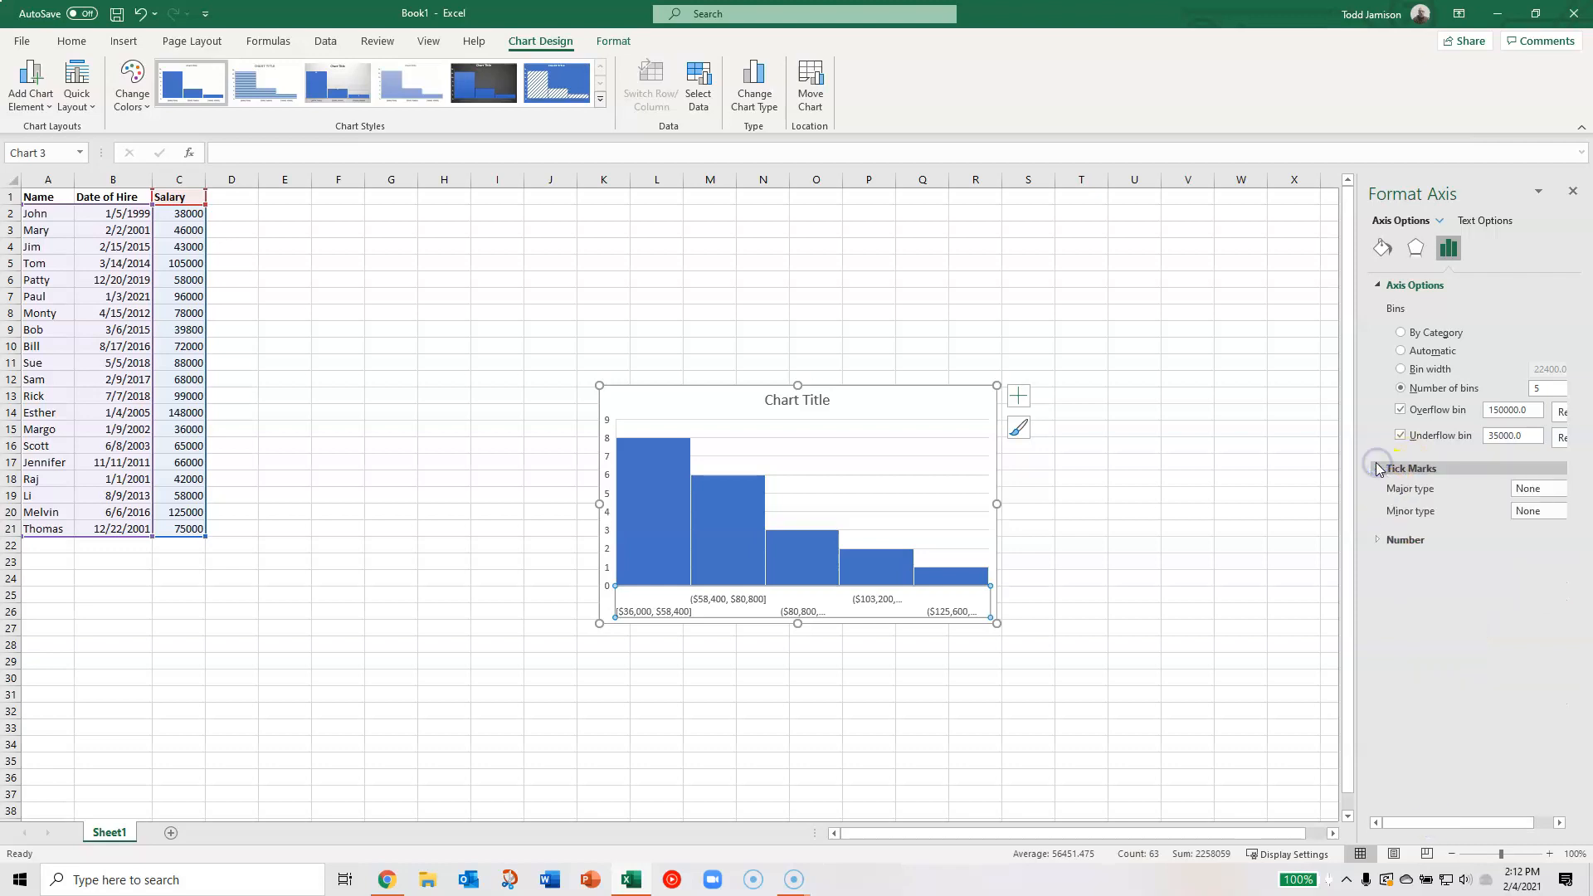
pyautogui.click(1378, 469)
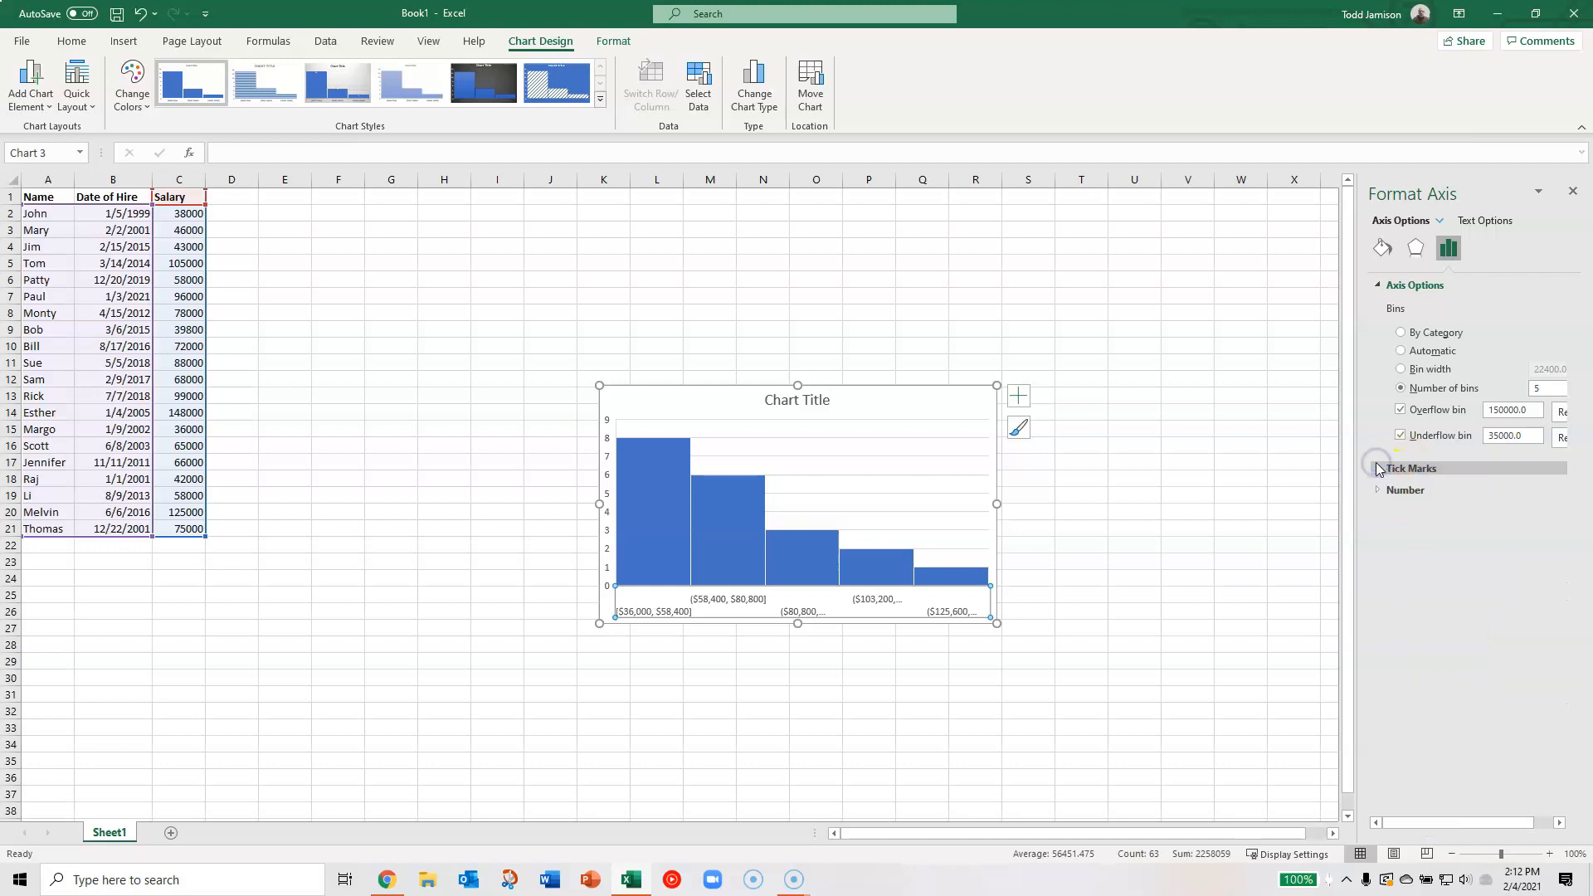
pyautogui.click(1470, 222)
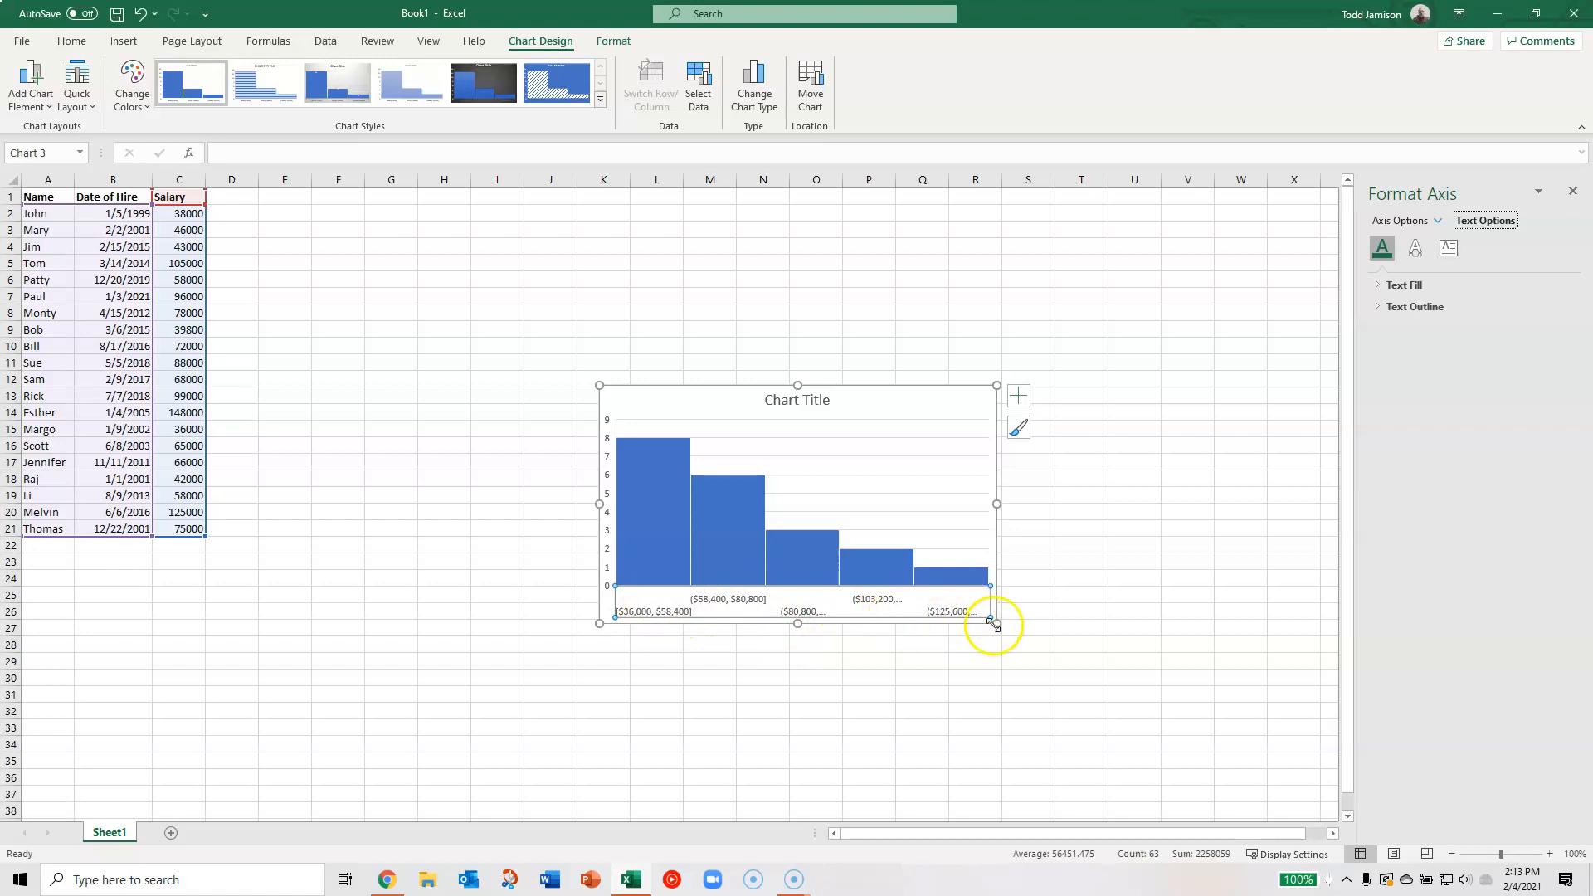
# - Widen the histogram to about the right edge of column T so the bin labels fit on one line
pyautogui.moveTo(999, 503); pyautogui.dragTo(1083, 500)
pyautogui.click(1106, 512)
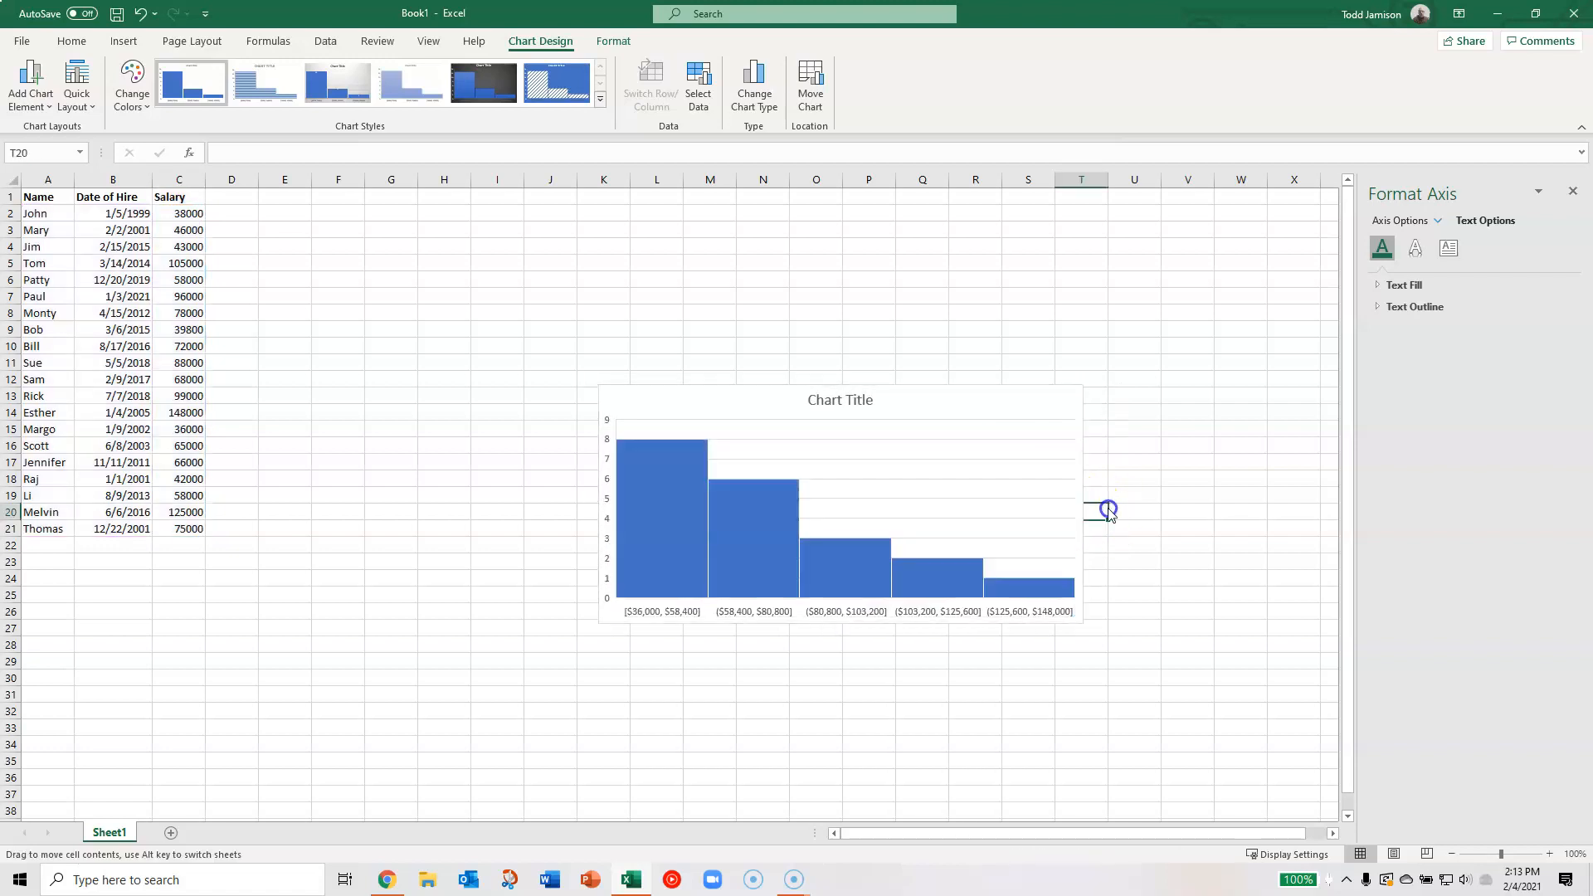
pyautogui.click(1026, 411)
pyautogui.moveTo(1085, 505); pyautogui.dragTo(1114, 503)
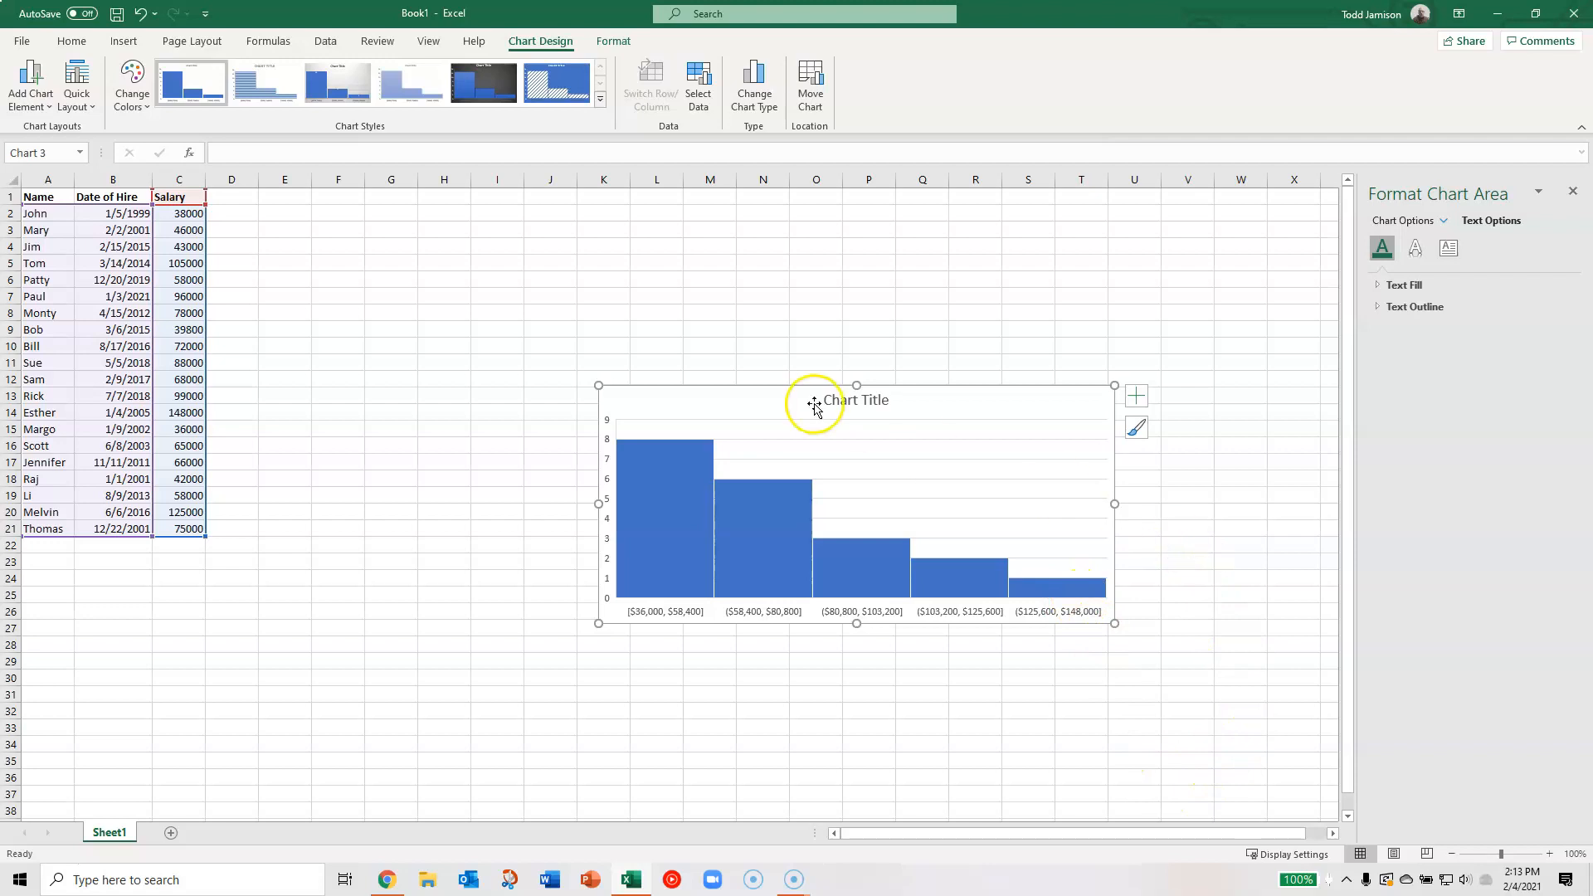
# - Replace the chart title with "Range of Salaries - ACME Corp" and select the histogram's bars
pyautogui.click(840, 404)
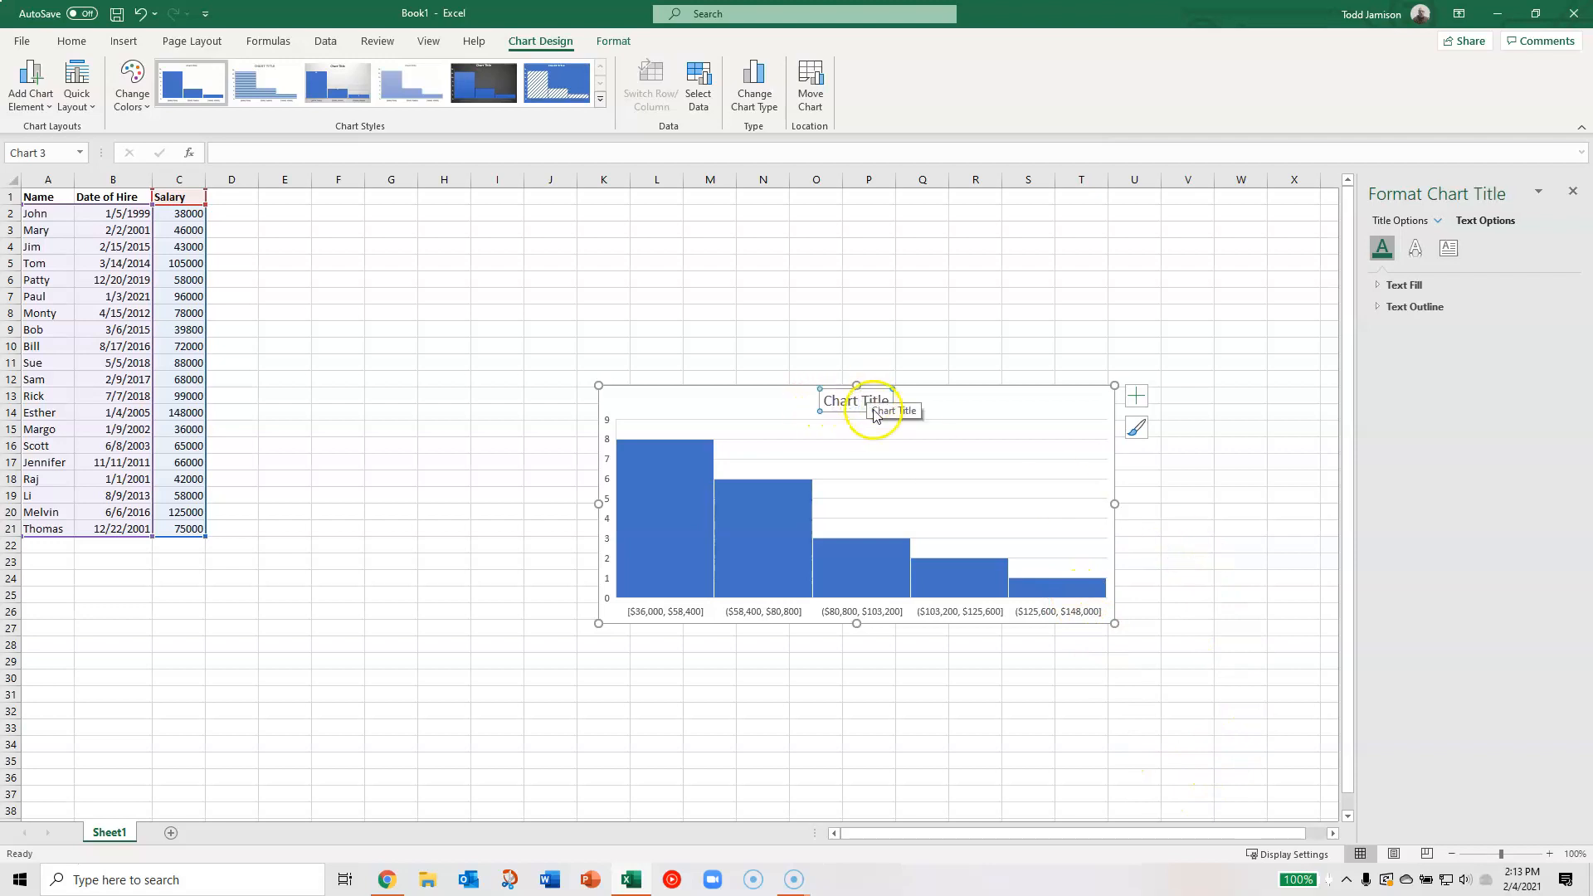
pyautogui.tripleClick(843, 401)
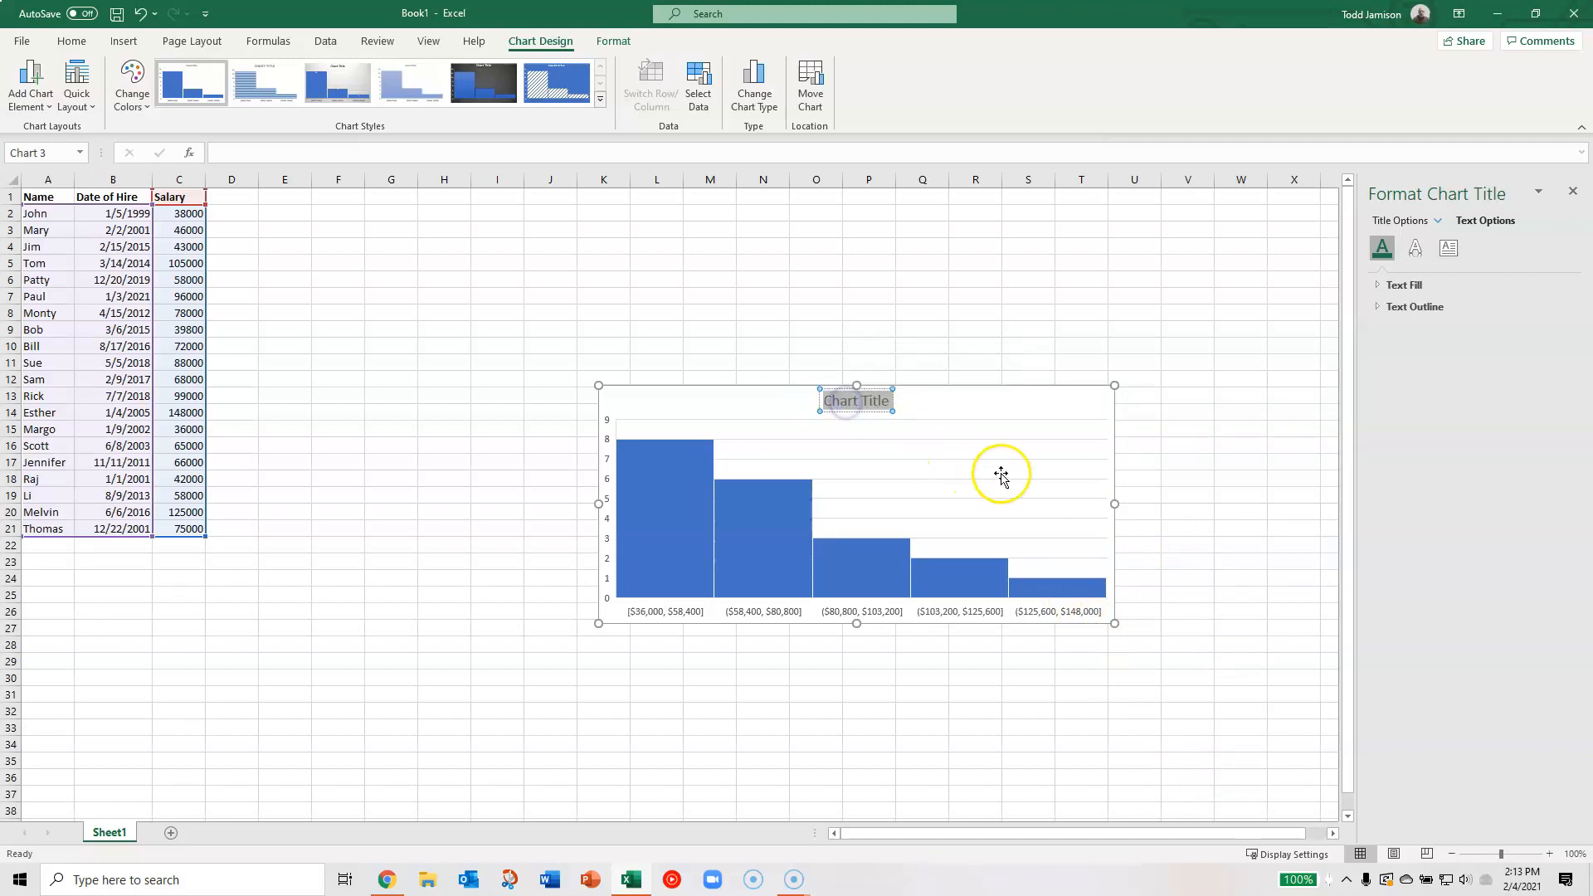
pyautogui.write('Range of Salaries')
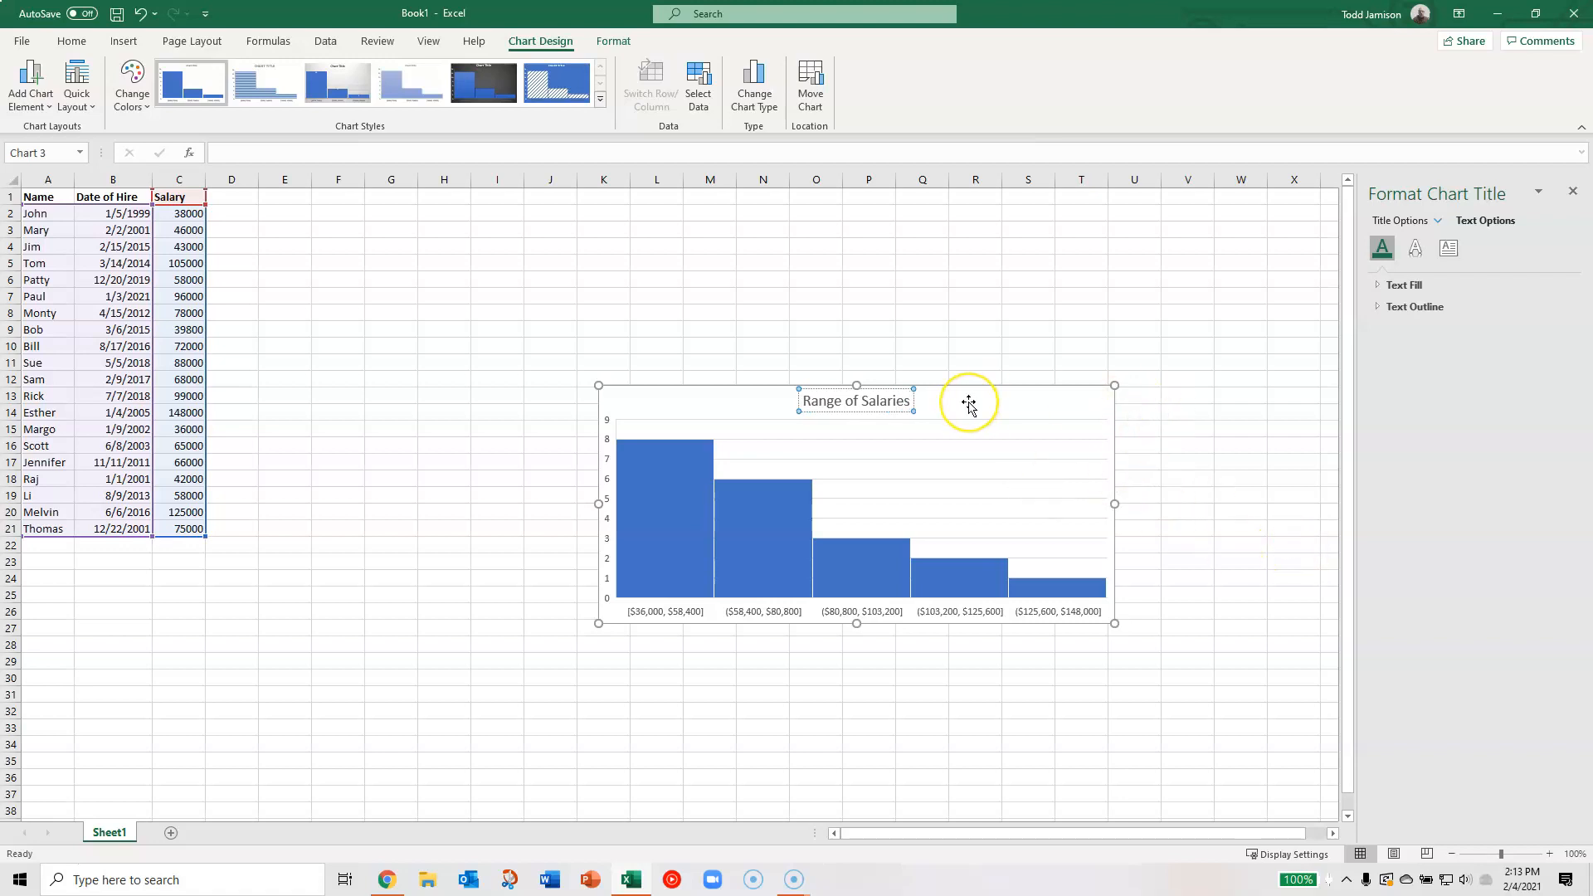
pyautogui.write(' - ACME')
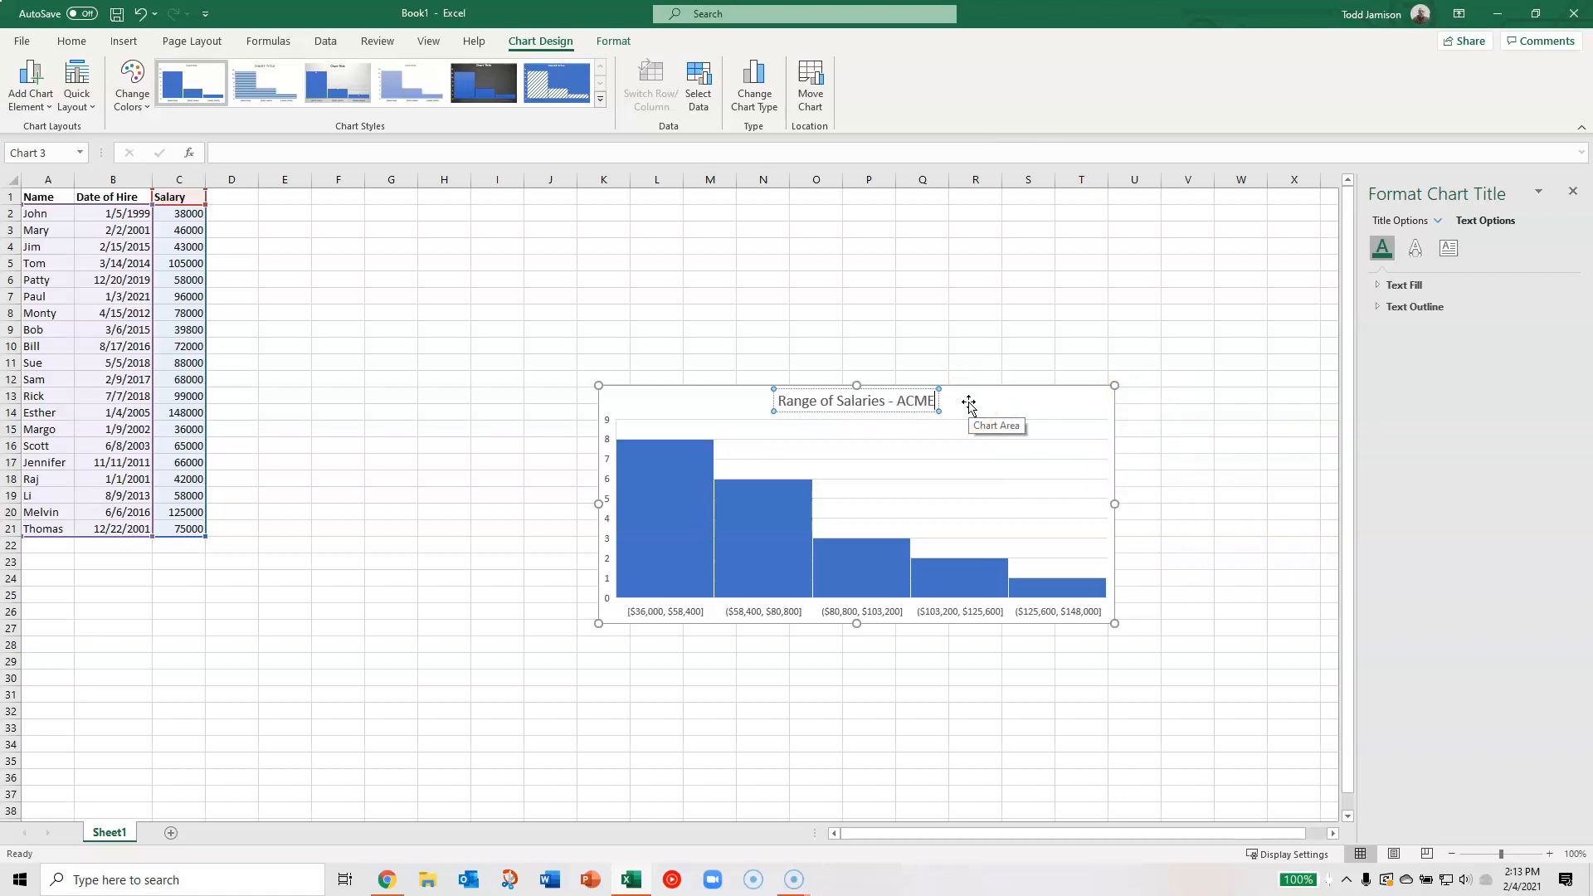
pyautogui.write(' Corp')
pyautogui.click(1145, 427)
pyautogui.click(666, 466)
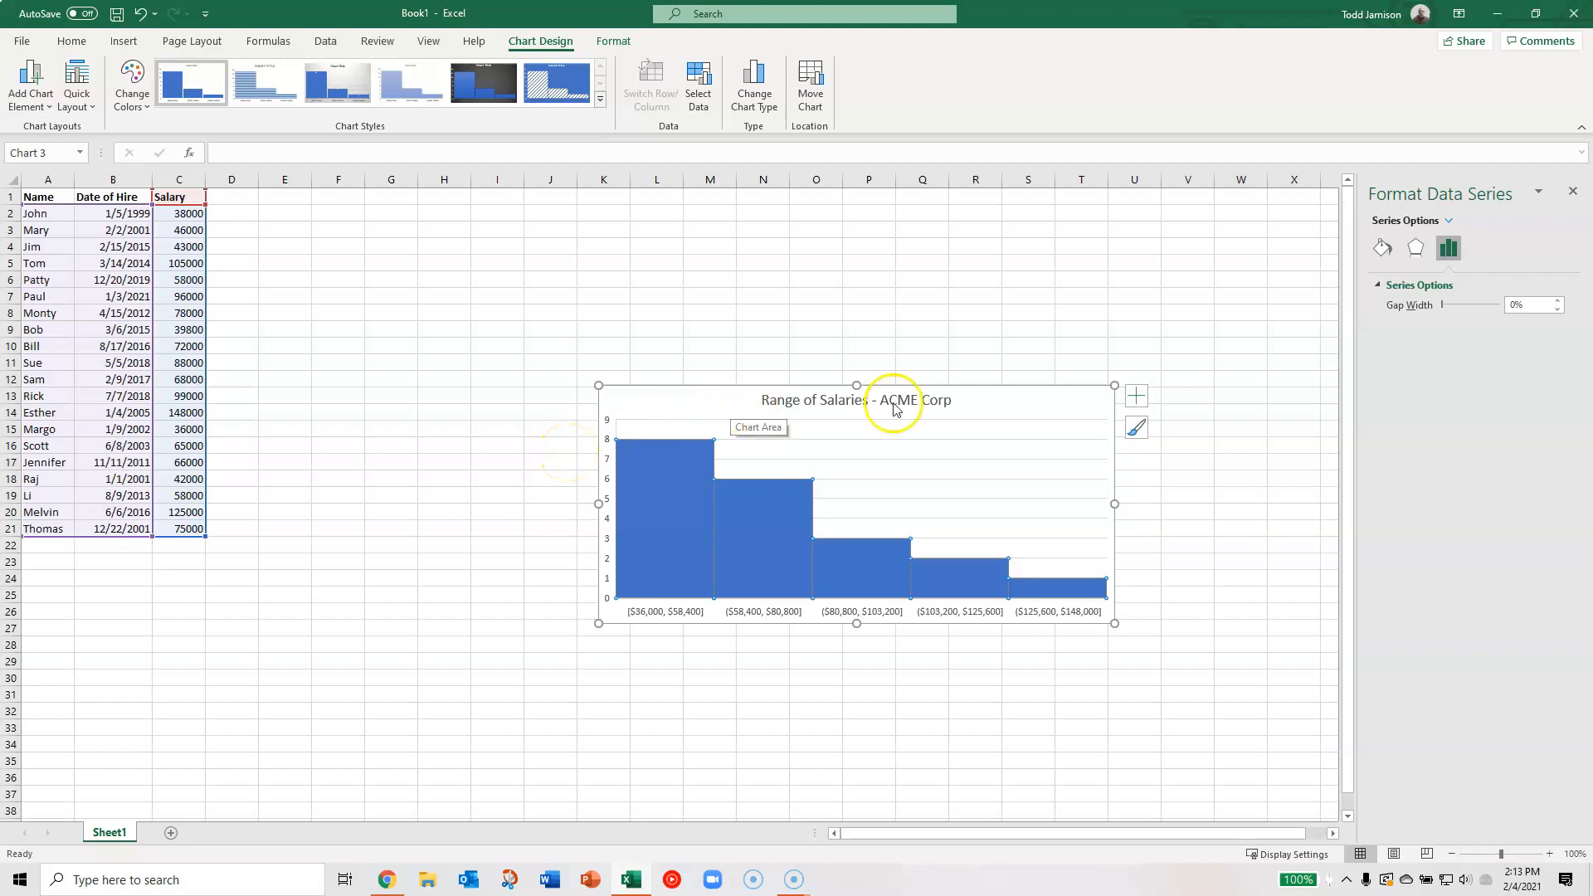
# - Select the entire histogram by its chart area and copy it
pyautogui.click(1187, 440)
pyautogui.click(987, 419)
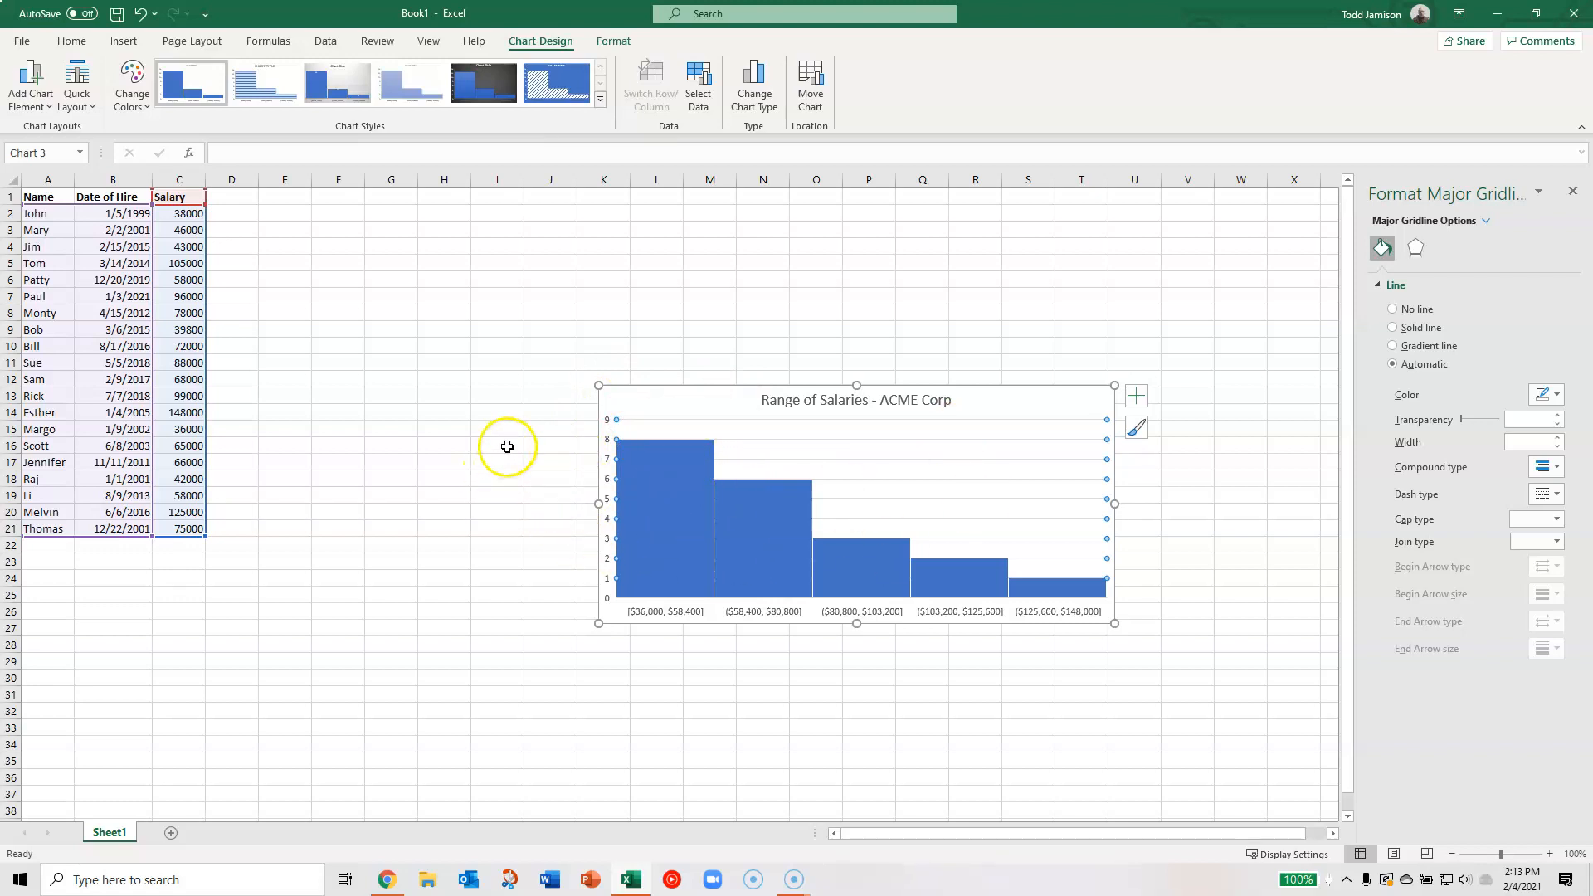
pyautogui.click(699, 361)
pyautogui.click(619, 399)
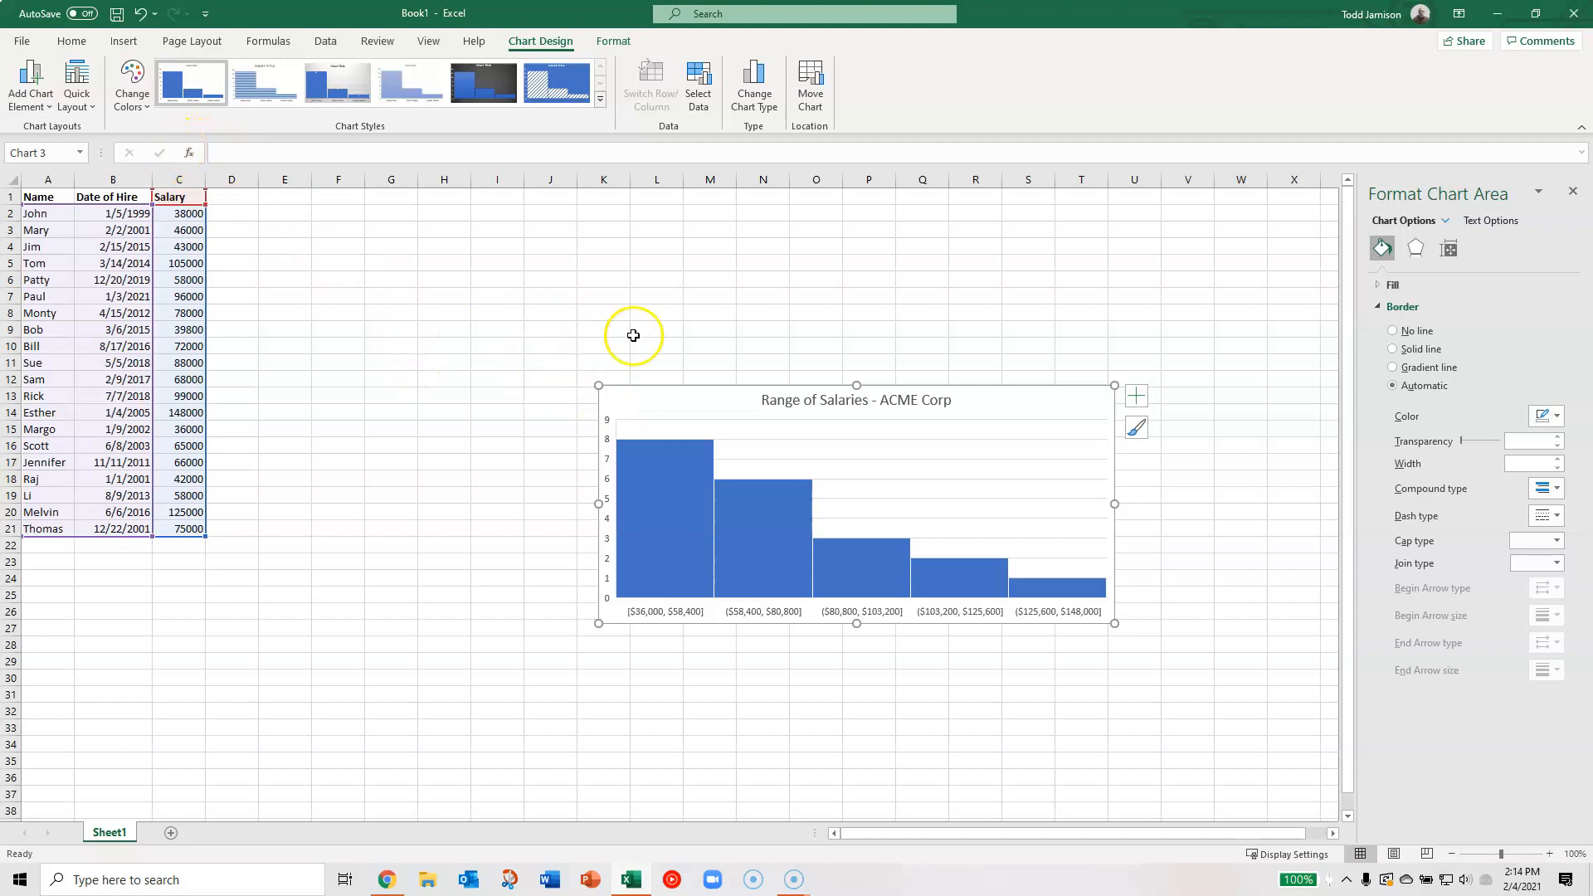
pyautogui.hotkey('ctrl', 'q')
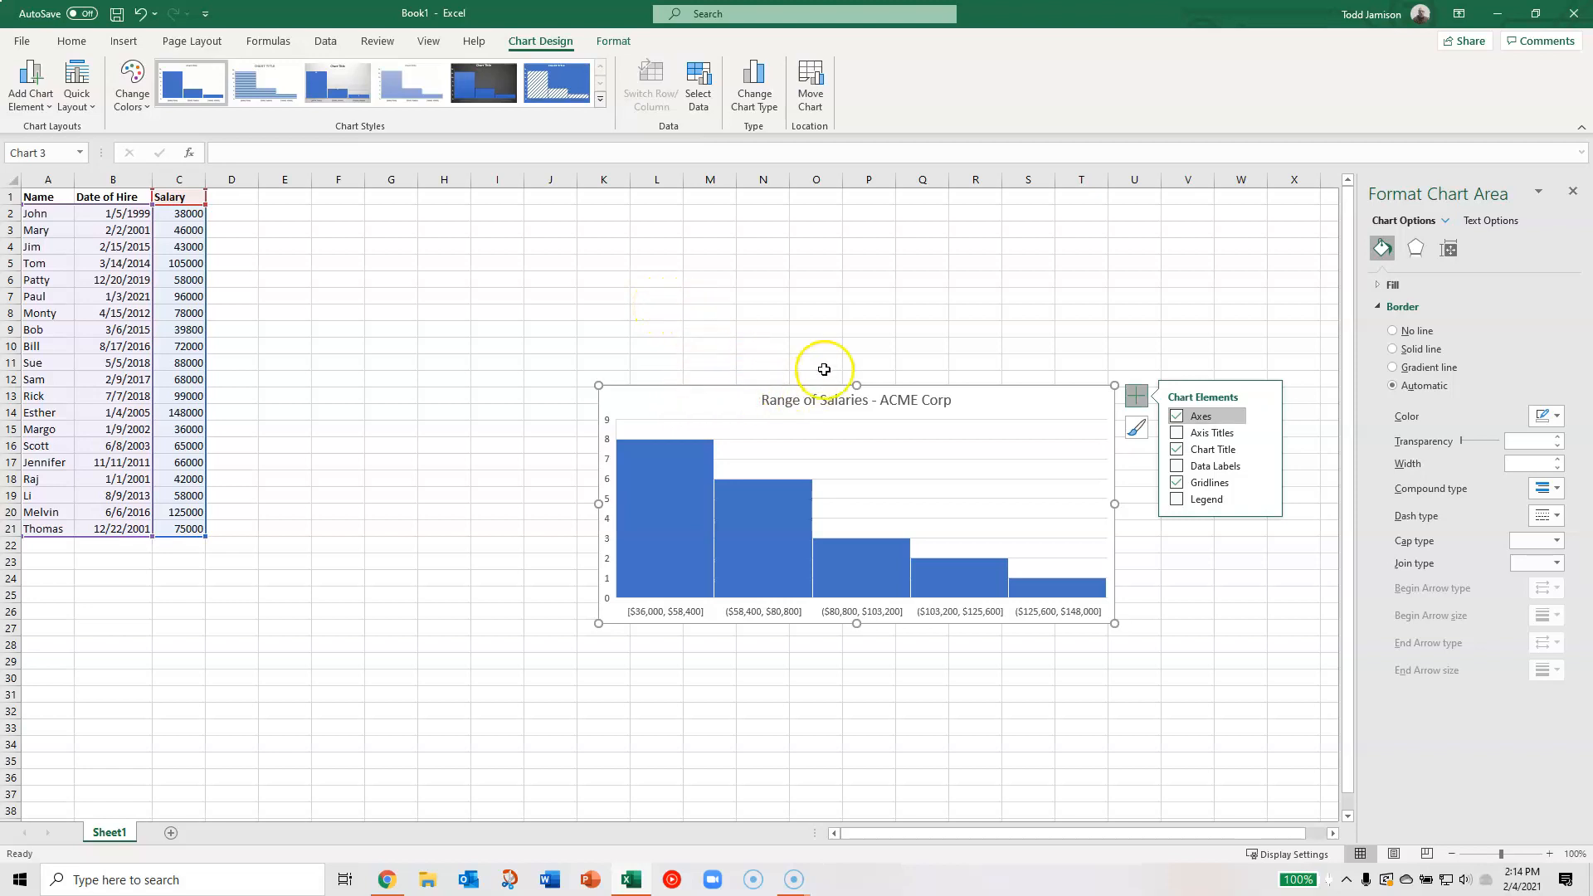
# - Switch to Word and paste the histogram into the blank document
pyautogui.click(561, 882)
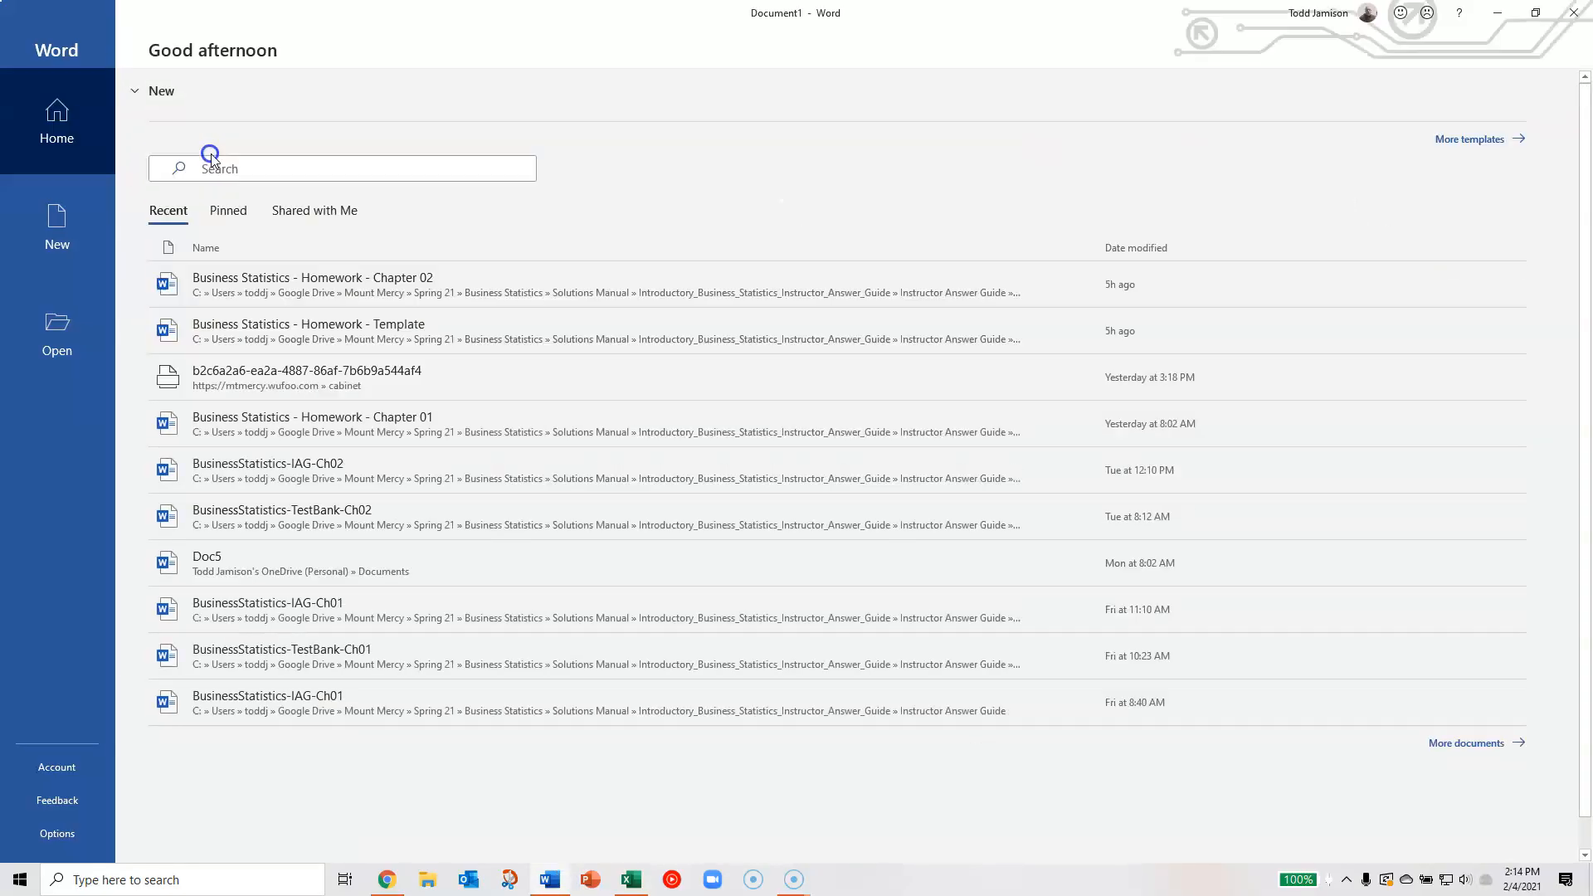
pyautogui.press('Escape')
pyautogui.hotkey('ctrl', 'v')
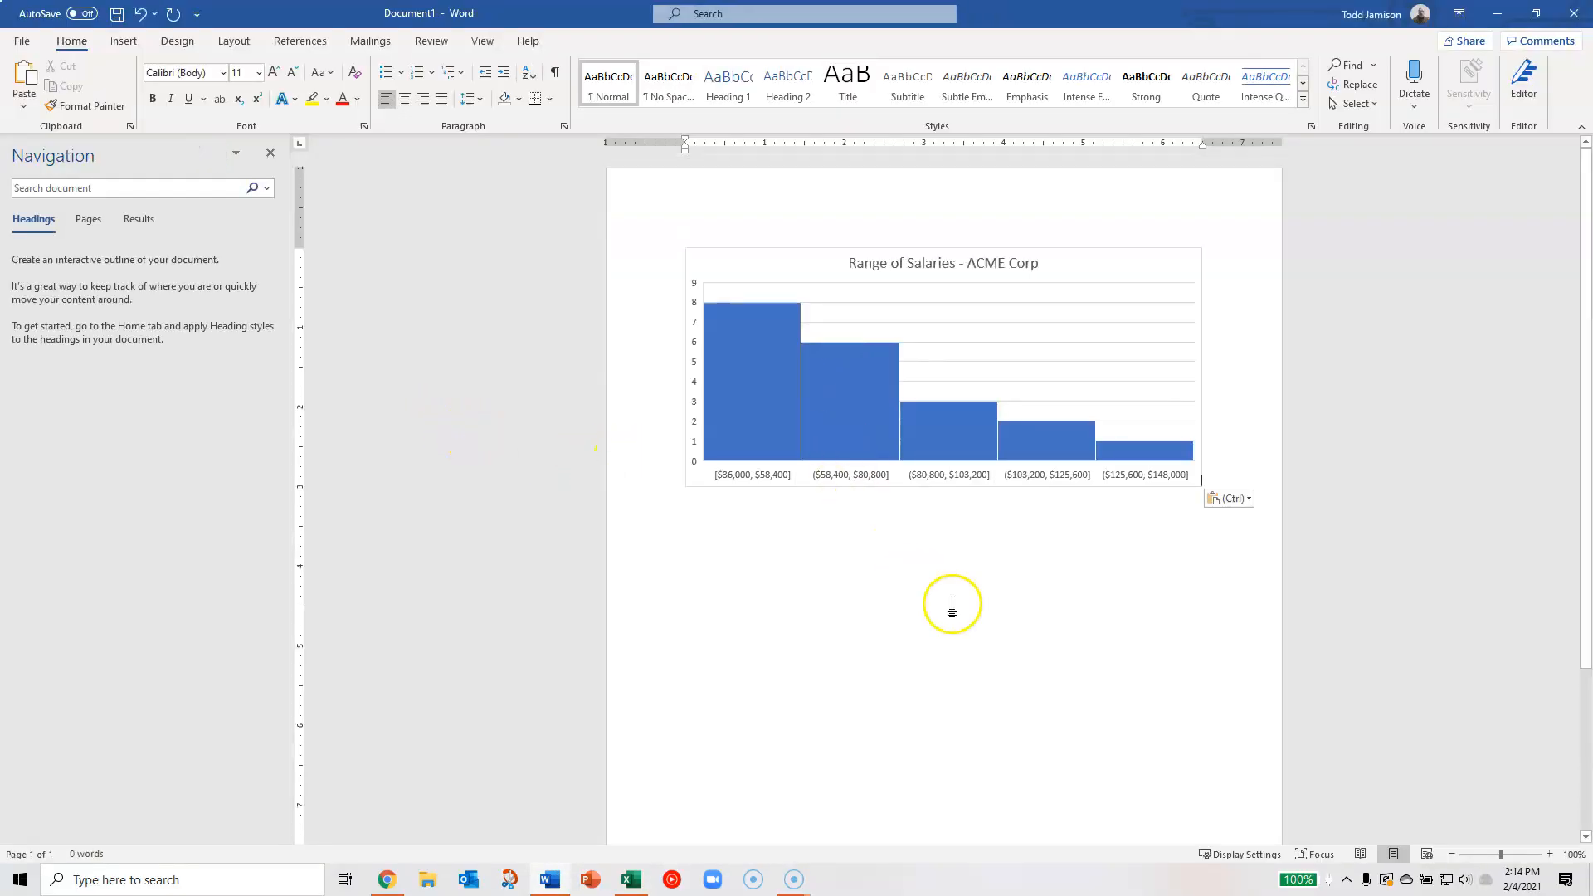
pyautogui.click(999, 633)
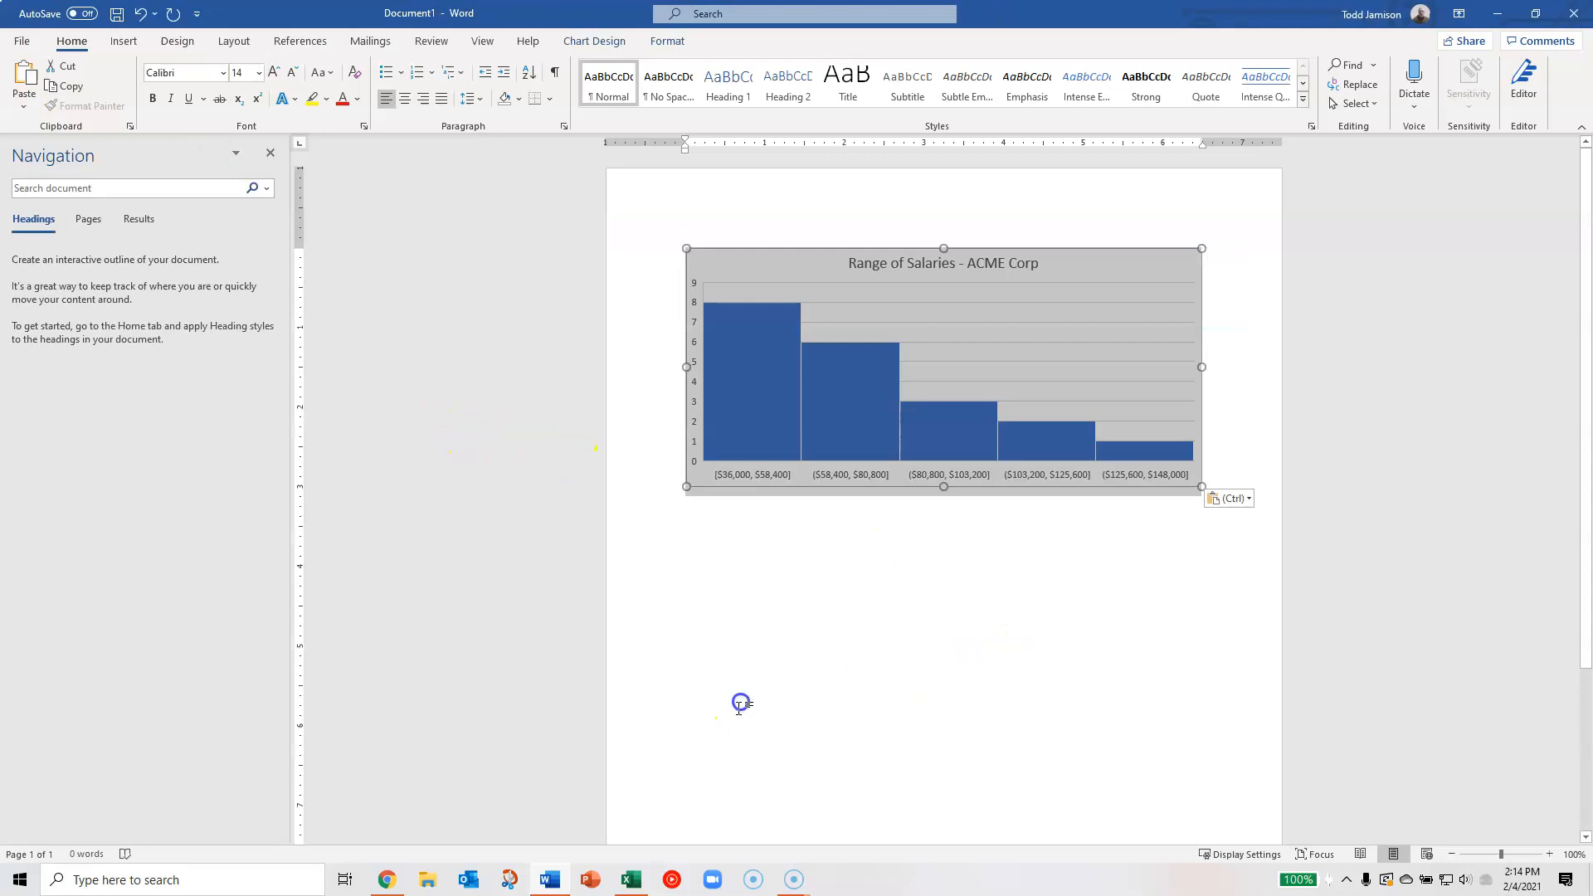
pyautogui.click(1327, 247)
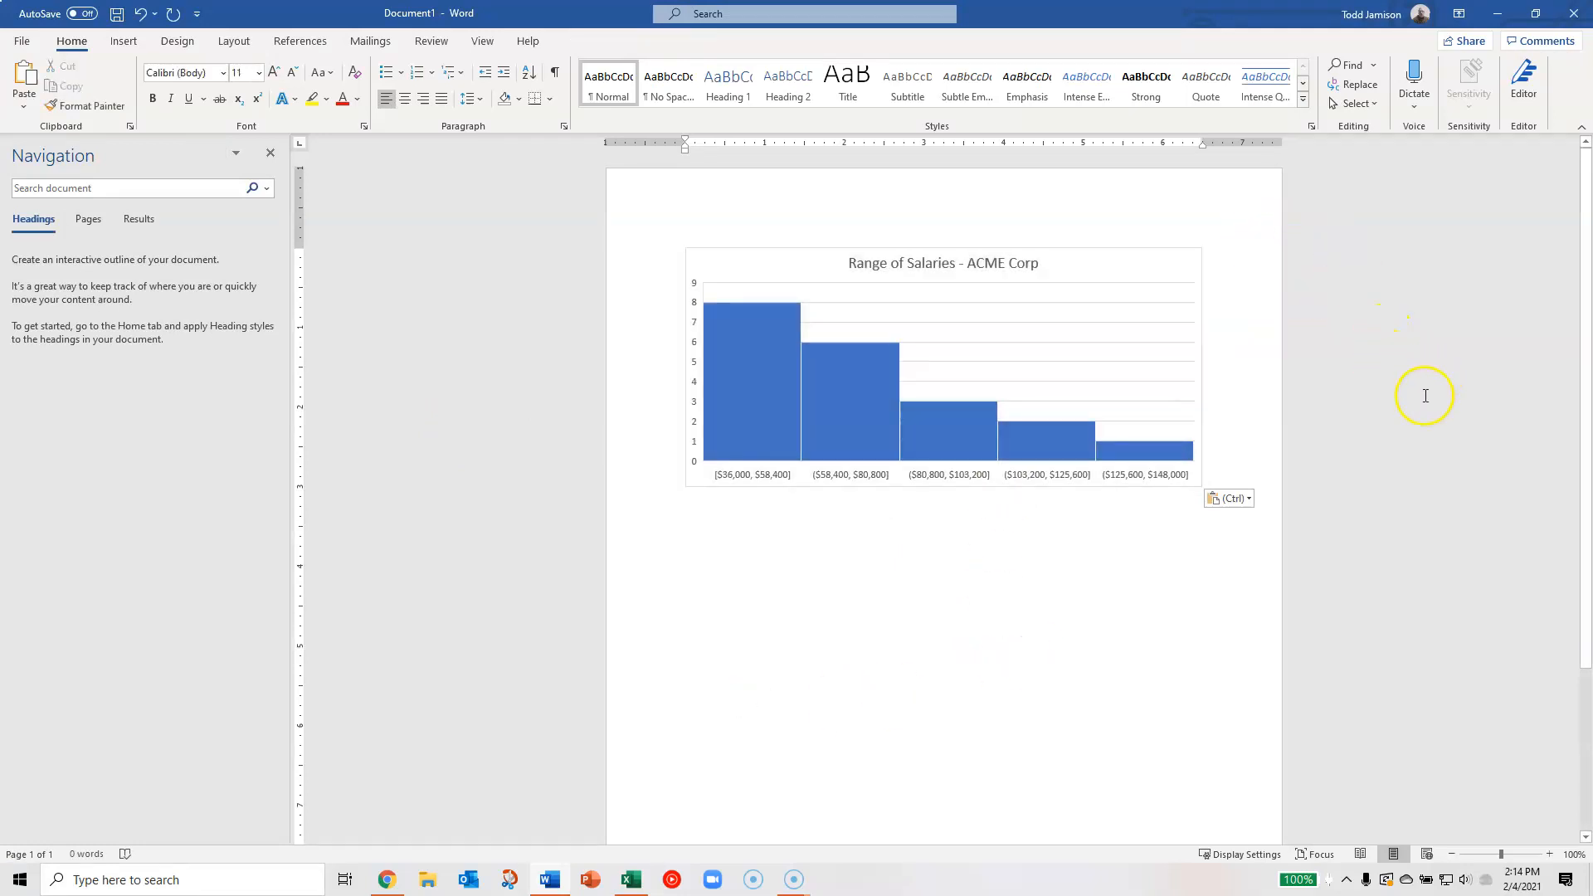
# - Return to the Excel workbook and go through the first few values in the Salary column
pyautogui.hotkey('alt', 'Tab')
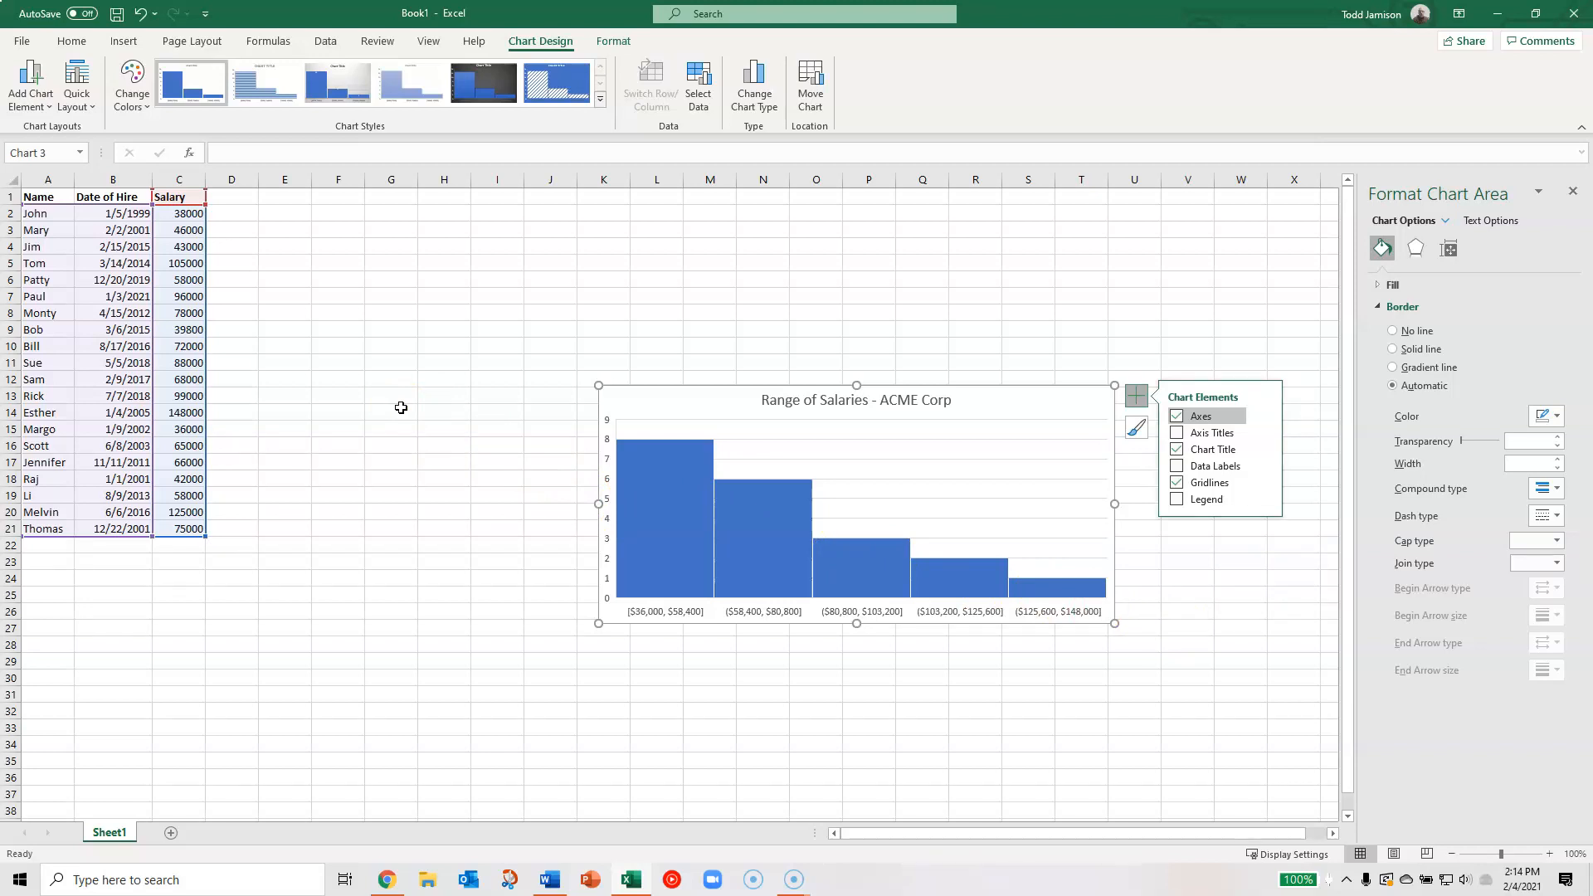
pyautogui.click(170, 215)
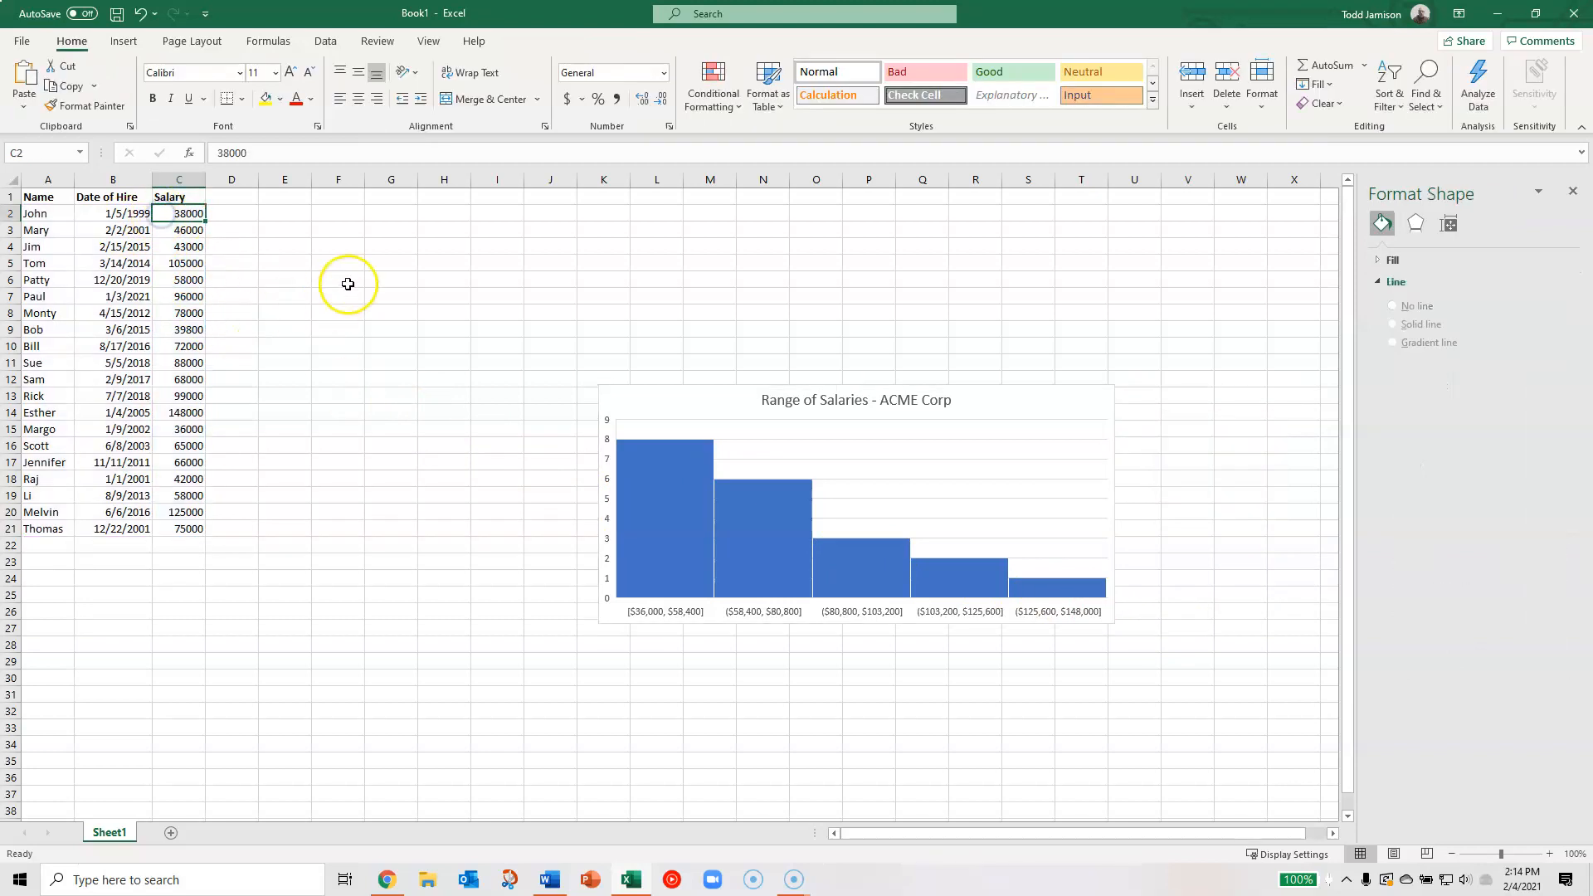
pyautogui.press('Down')
pyautogui.press('Down')
pyautogui.press('Down')
pyautogui.press('Down')
pyautogui.press('Down')
pyautogui.press('Up')
pyautogui.press('Up')
pyautogui.press('Up')
pyautogui.press('Up')
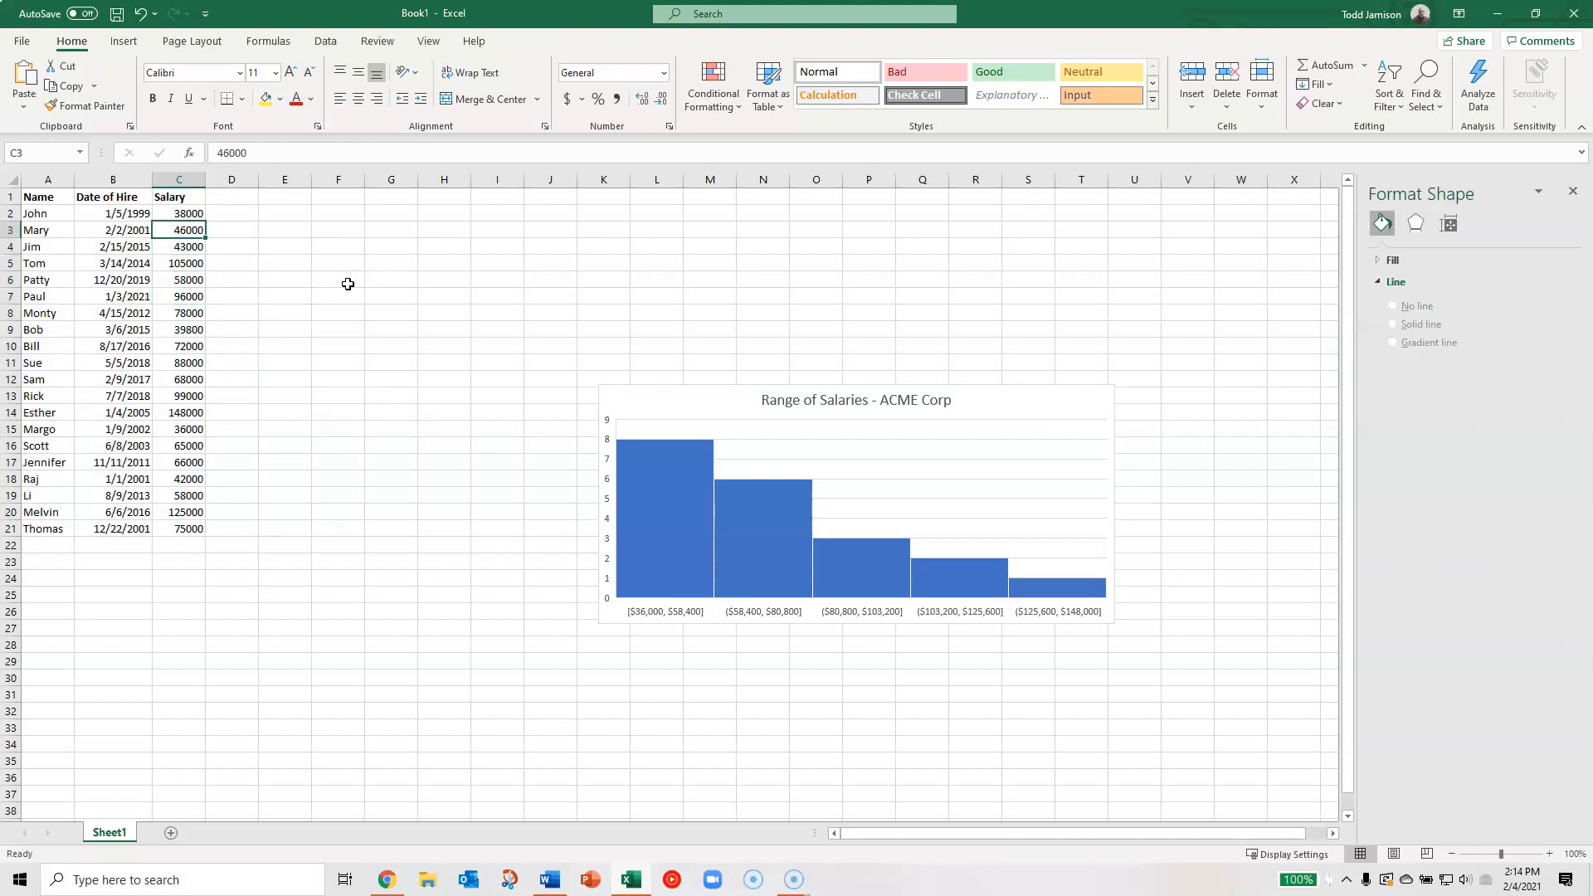
pyautogui.press('Down')
pyautogui.press('Up')
pyautogui.press('Up')
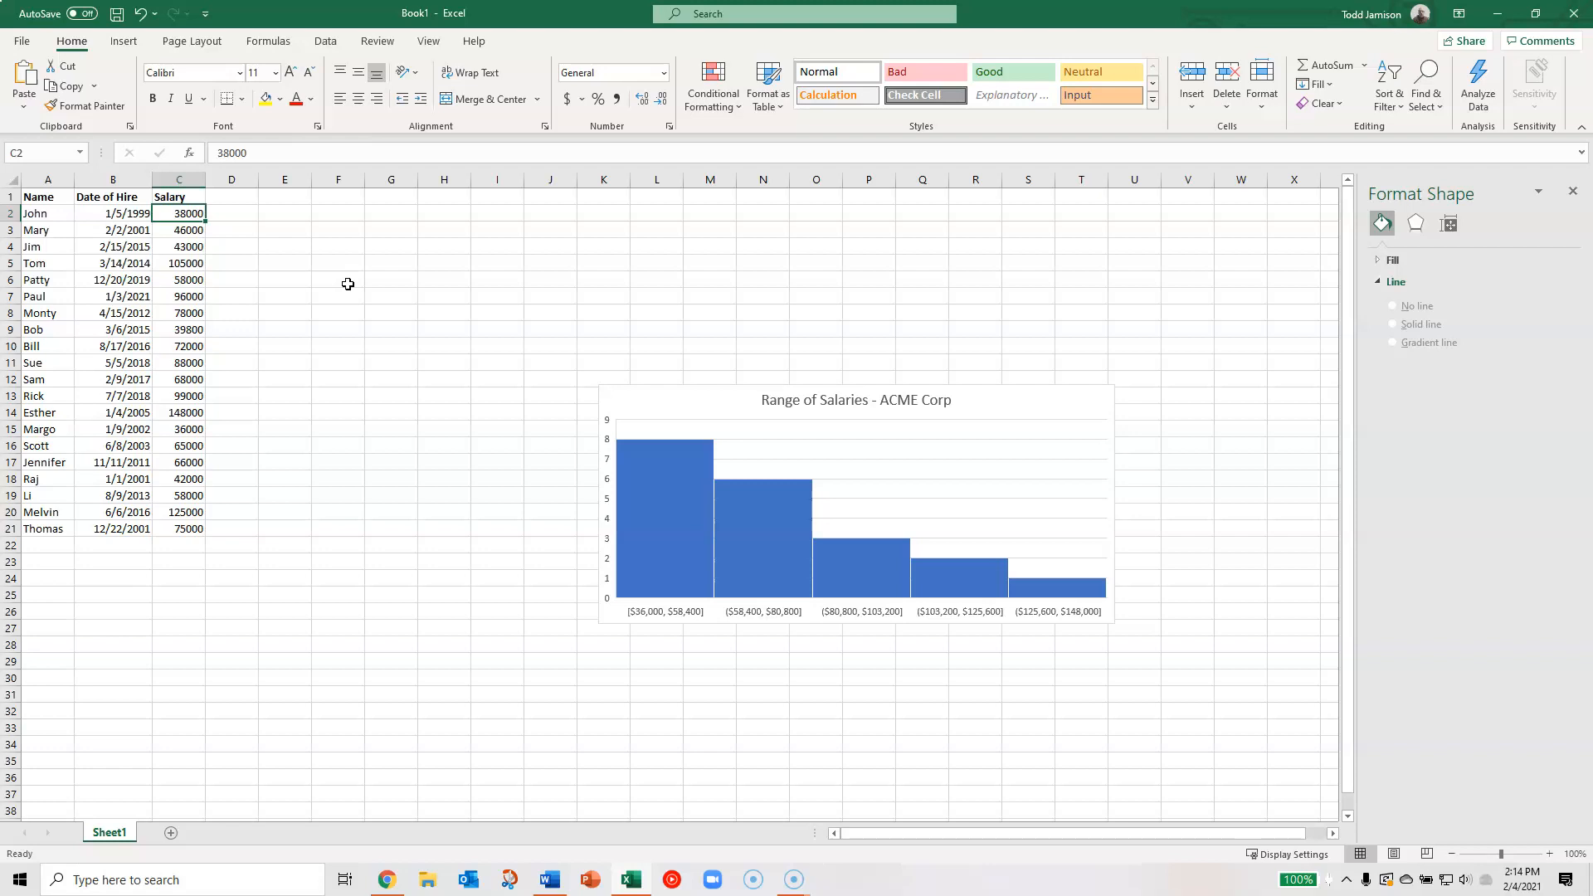
# - Change the salary in cell C2 to 68000 to update the histogram
pyautogui.write('68000')
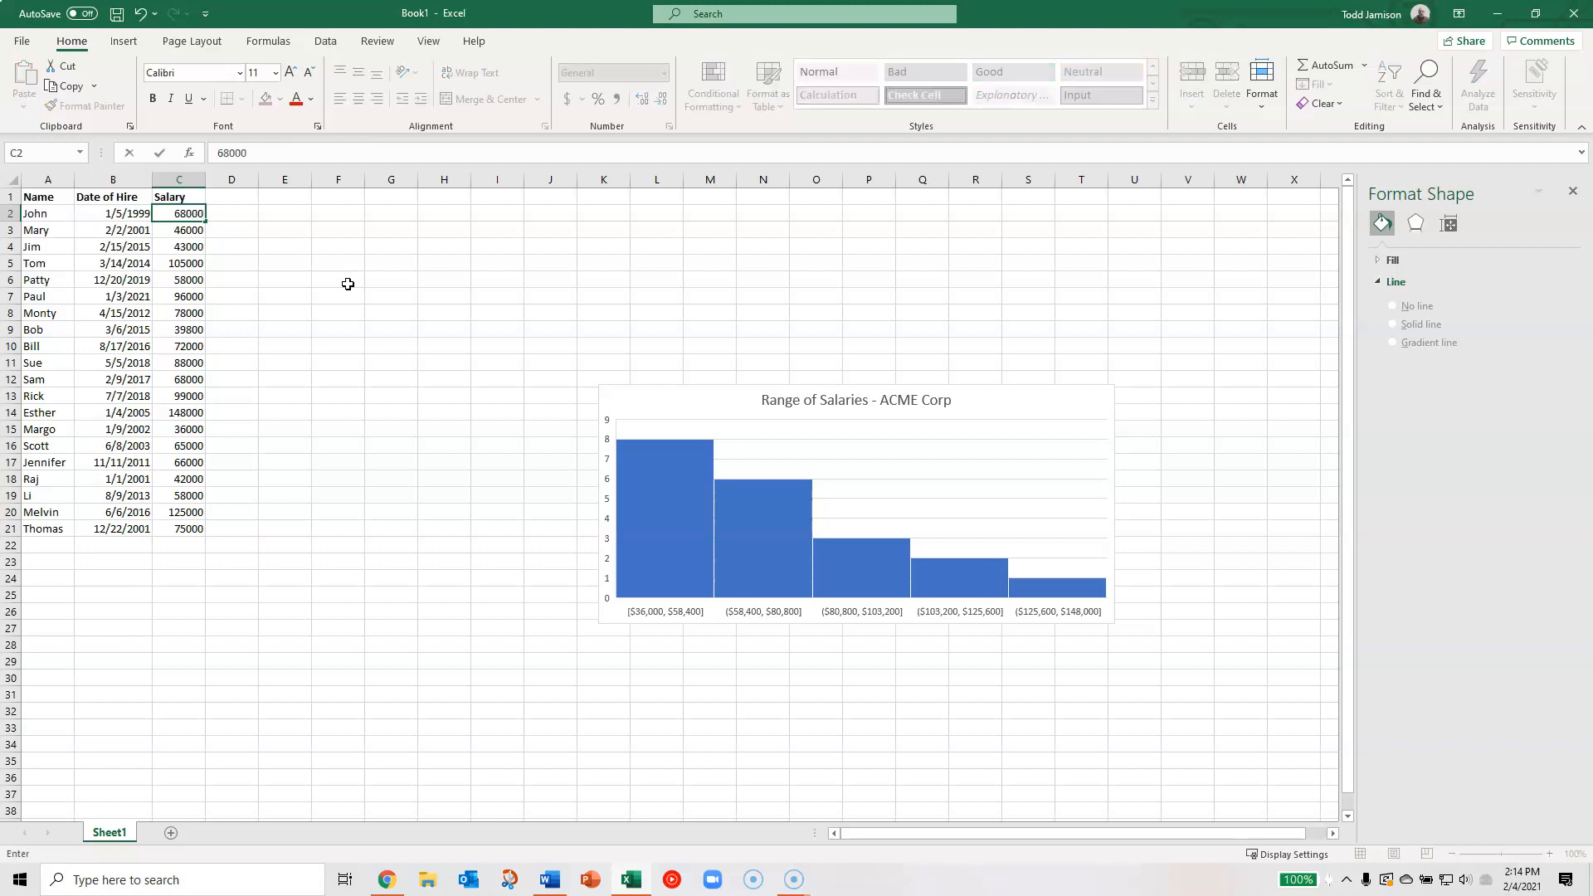
pyautogui.press('Return')
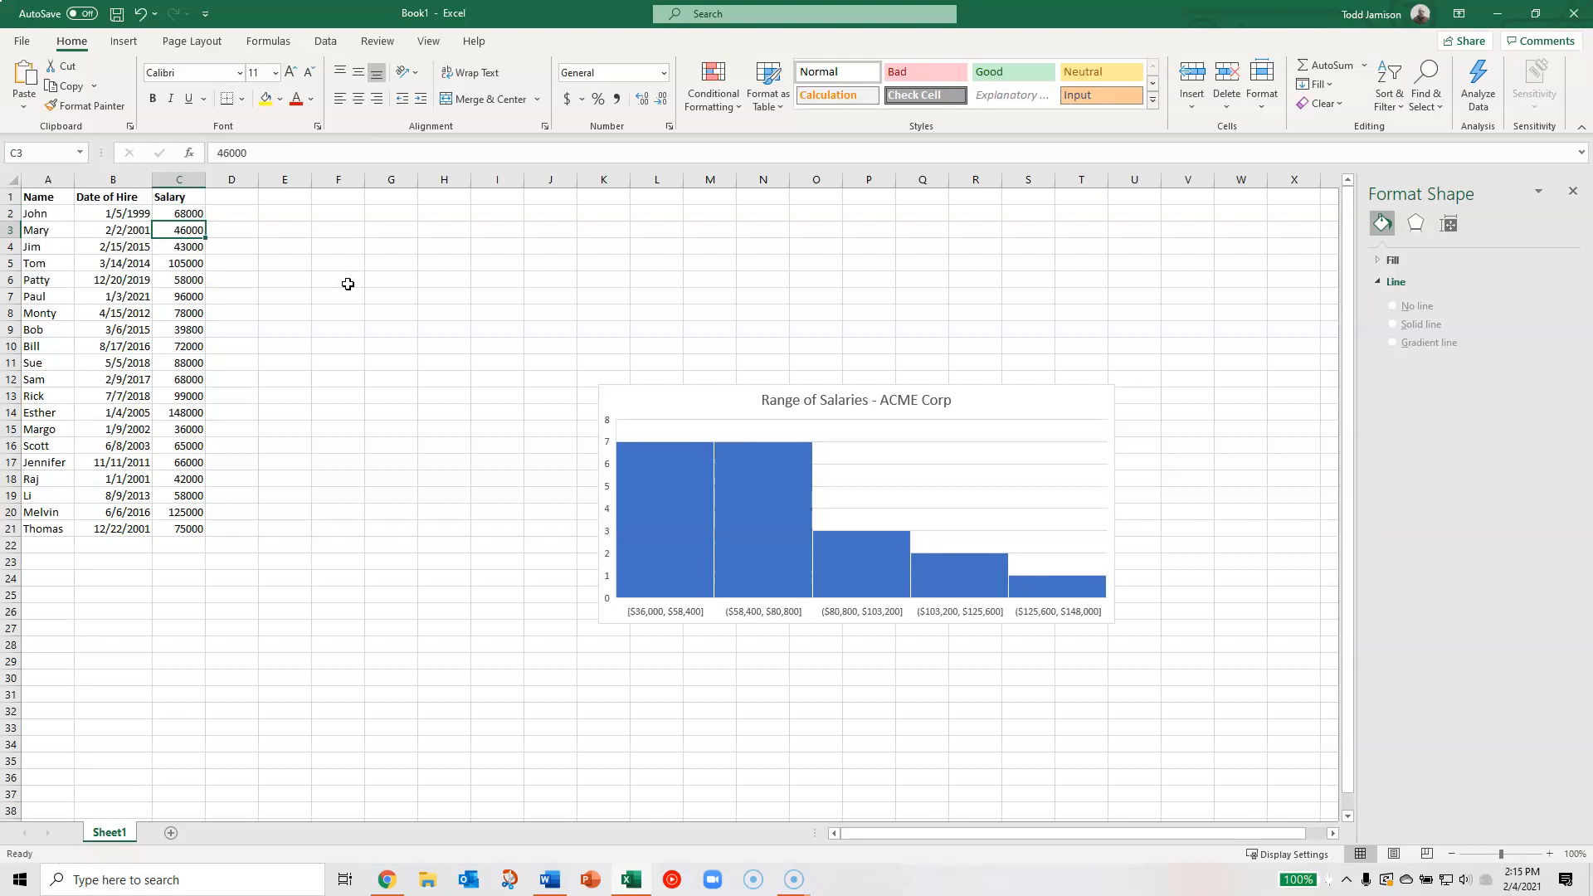
pyautogui.press('Up')
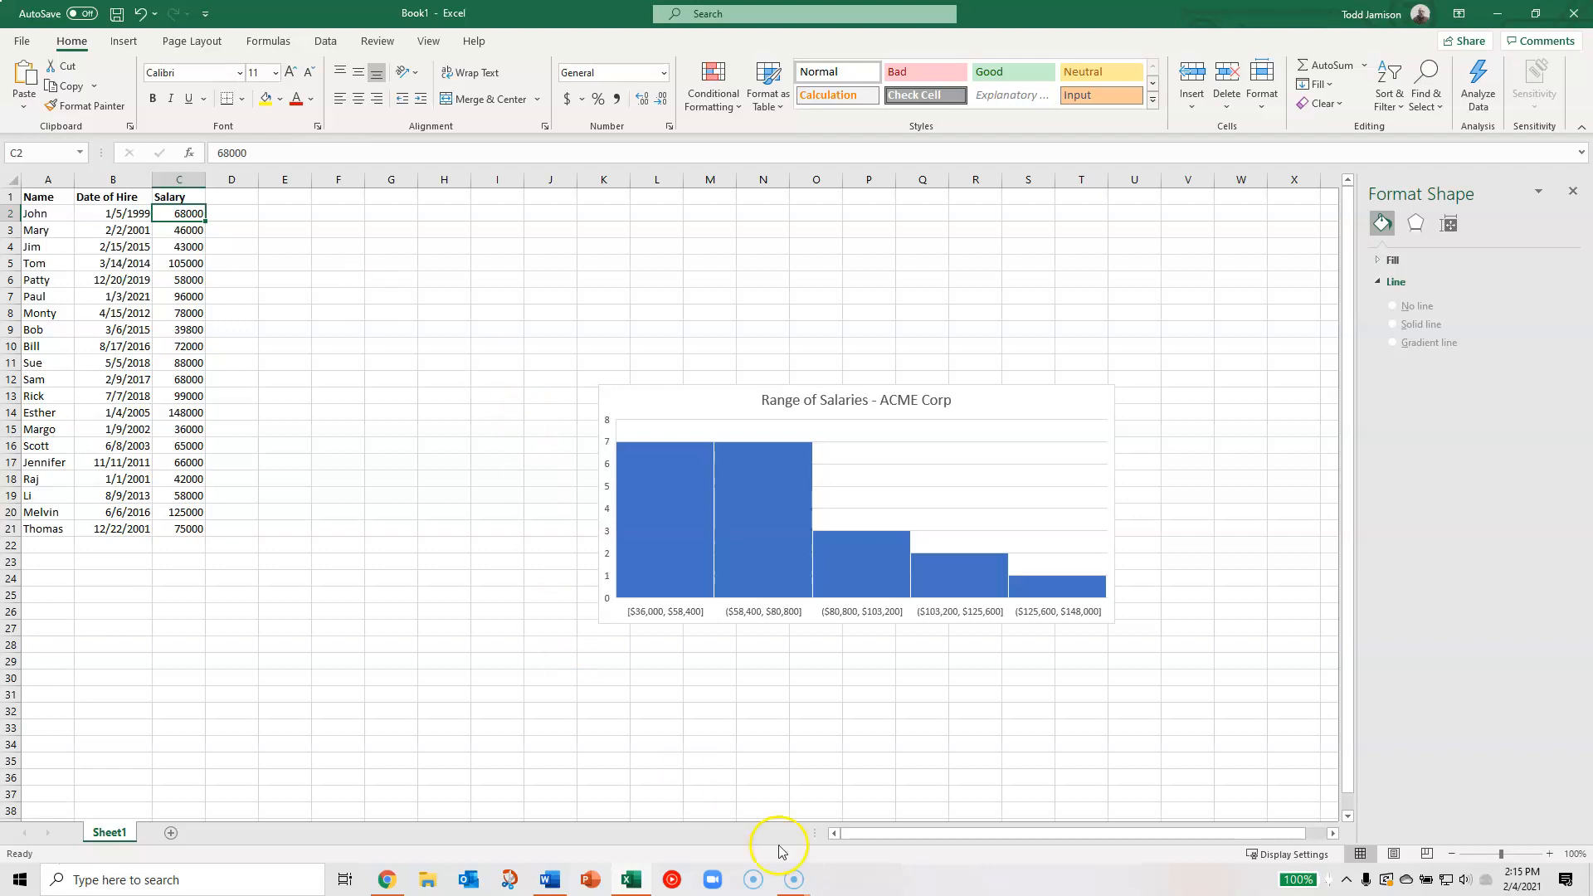
pyautogui.moveTo(798, 887)
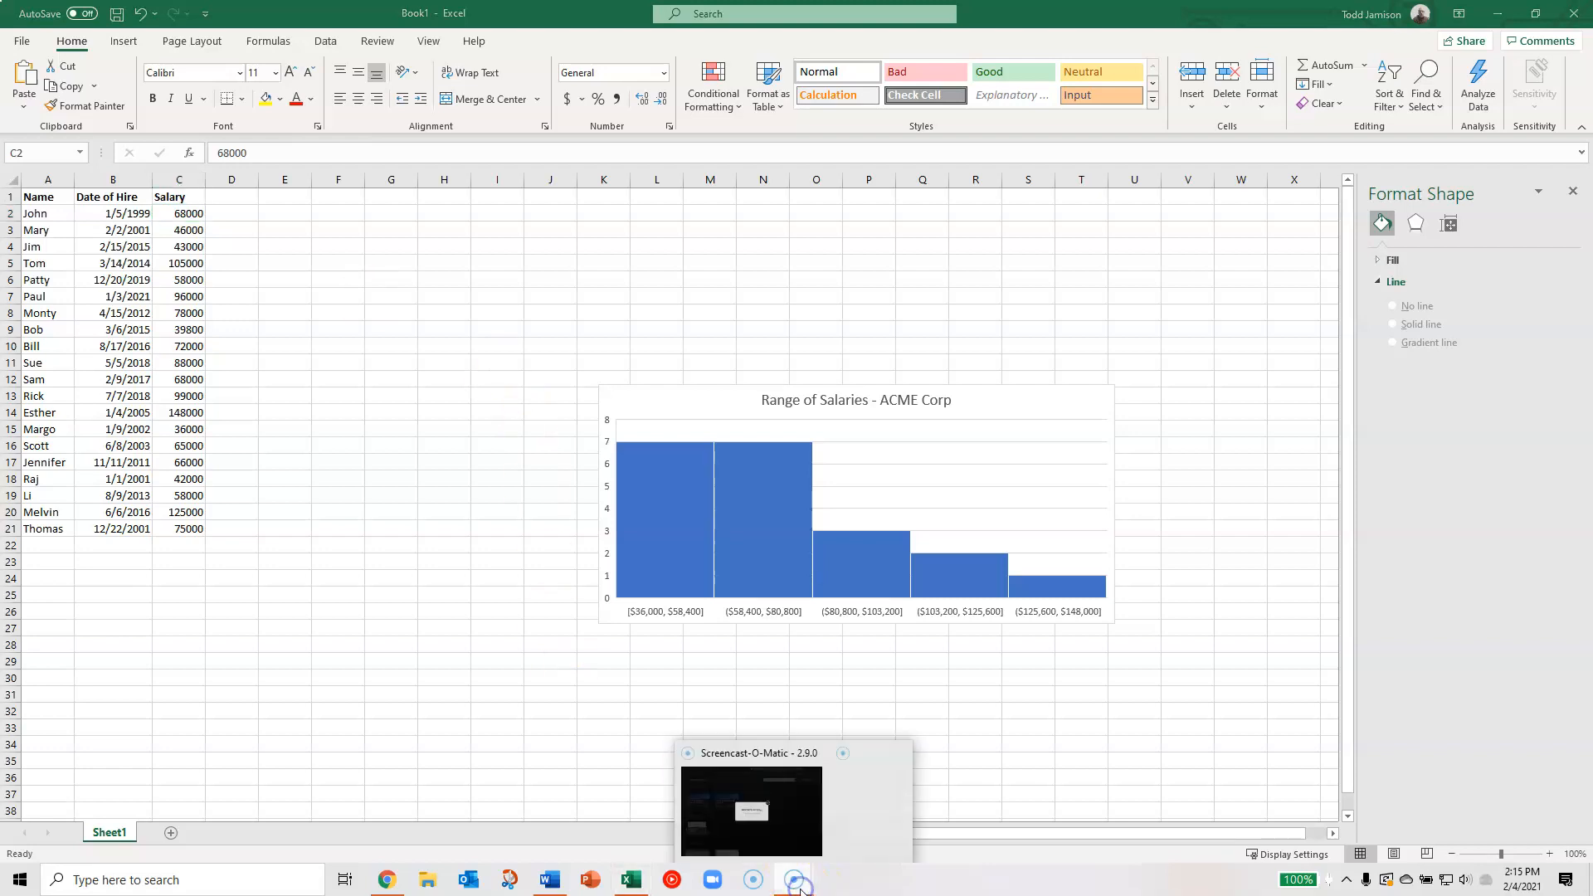
pyautogui.click(807, 820)
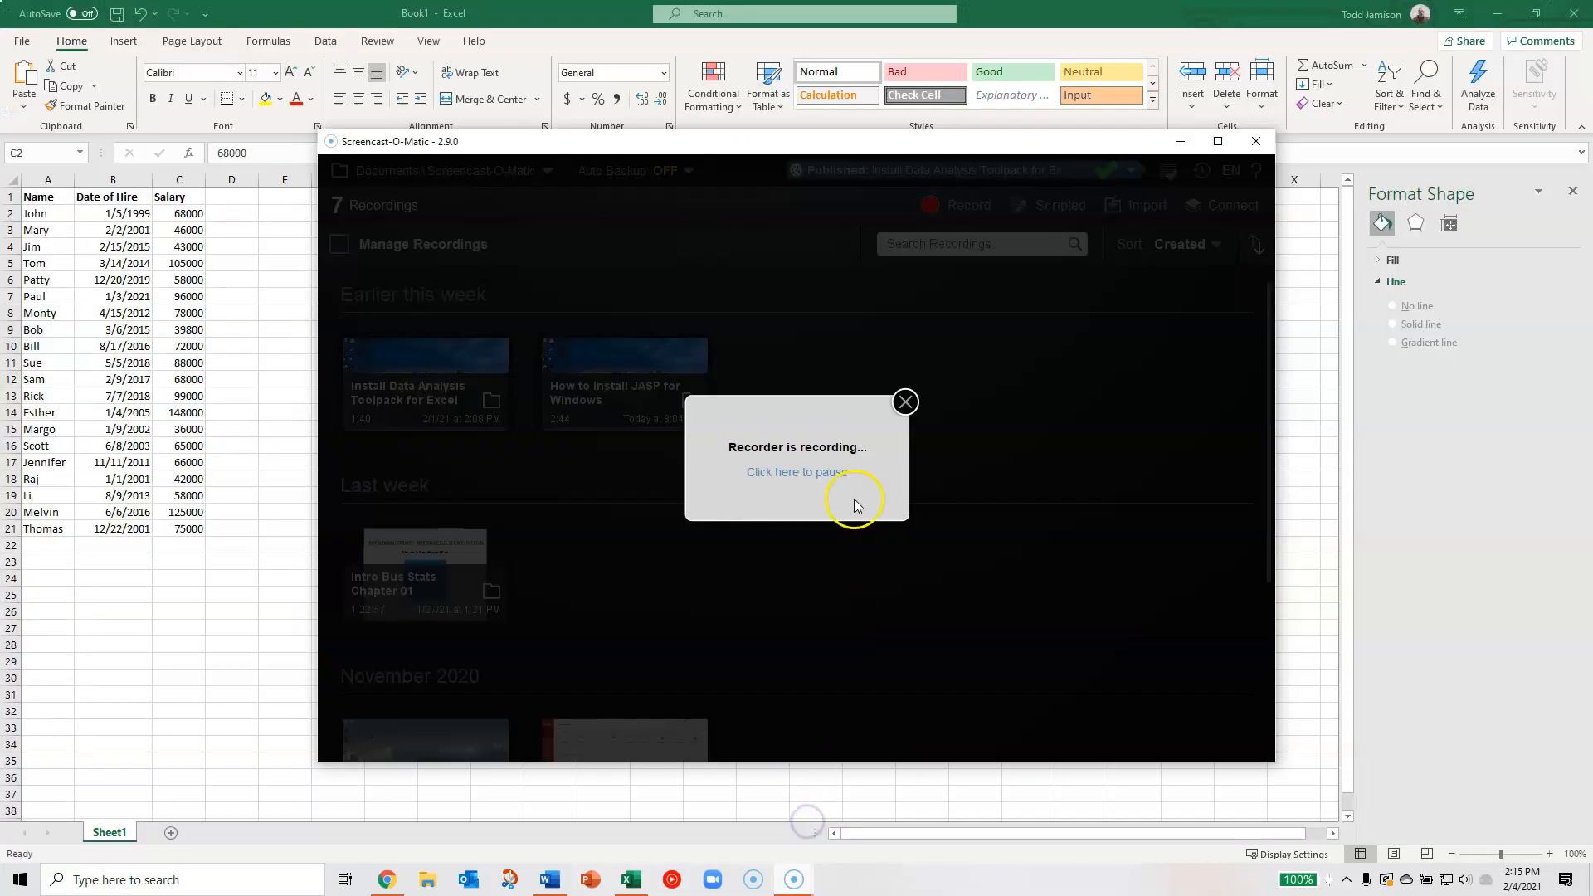